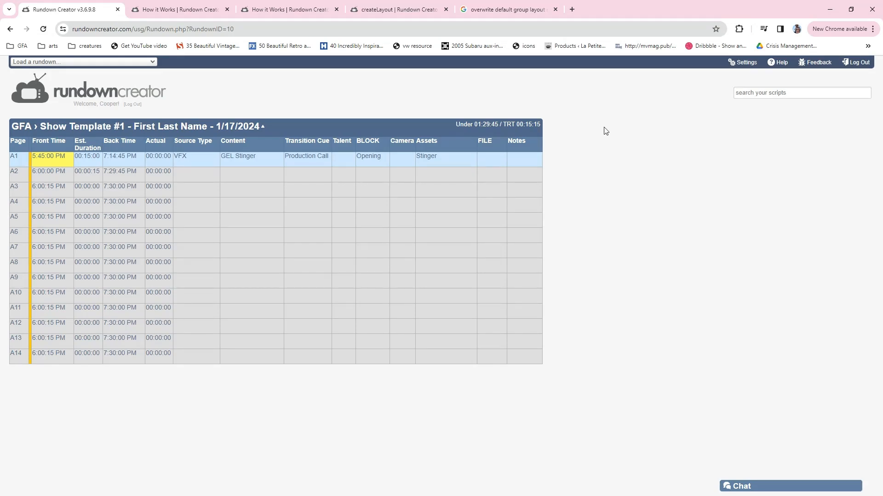
Start a new rundown in the GFA folder with the title "Show #1 Template - First Last"
{"action": "left_click", "coordinate": [77, 62]}
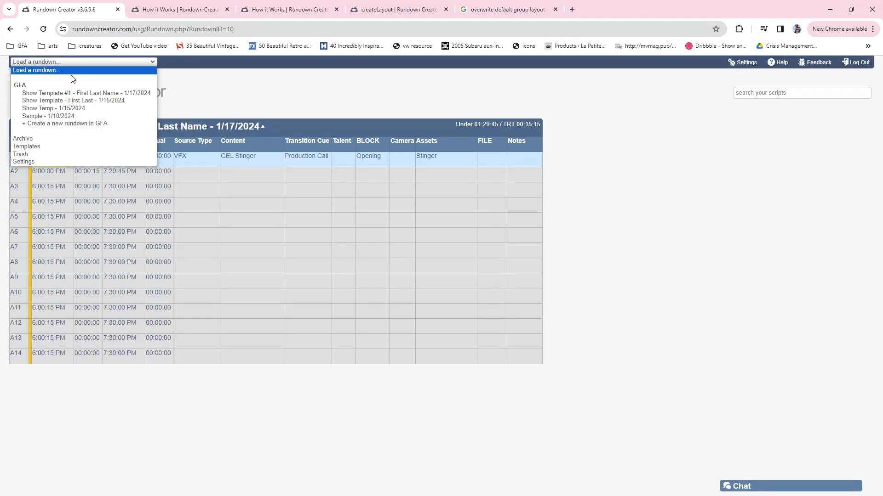
{"action": "left_click", "coordinate": [66, 124]}
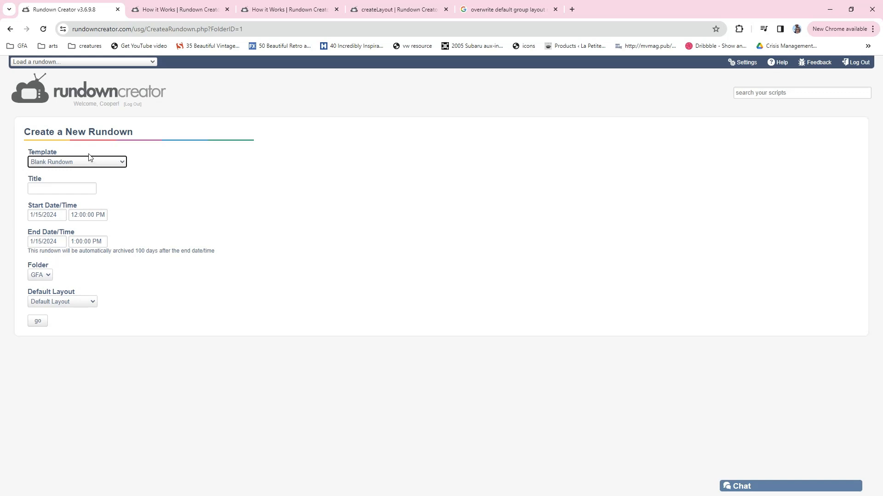
{"action": "left_click", "coordinate": [68, 187]}
{"action": "type", "text": "Show @"}
{"action": "key", "text": "BackSpace"}
{"action": "type", "text": "#1 "}
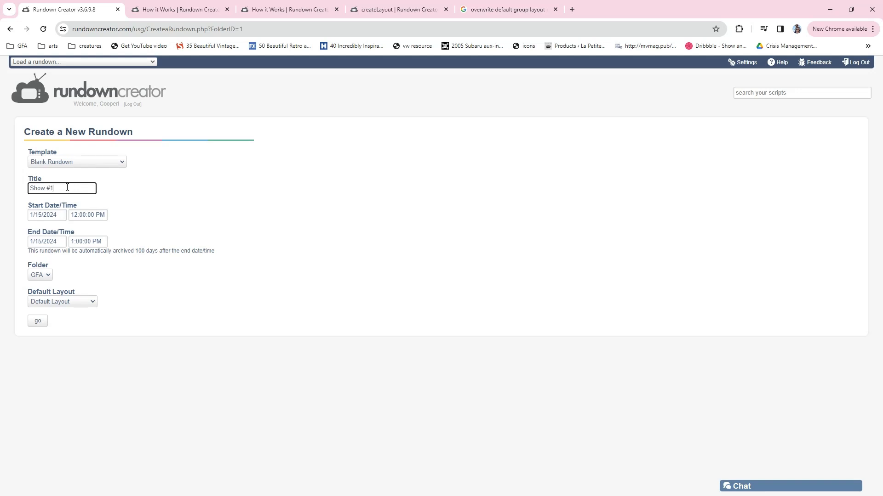
{"action": "type", "text": "Template - First N"}
{"action": "key", "text": "BackSpace"}
{"action": "type", "text": "Last"}
Set the rundown's start to 1/17/2024 at 6:30:00 PM
{"action": "left_click", "coordinate": [51, 215]}
{"action": "left_click", "coordinate": [79, 269]}
{"action": "left_click", "coordinate": [82, 215]}
{"action": "key", "text": "Left"}
{"action": "type", "text": "6"}
{"action": "type", "text": "0"}
{"action": "type", "text": "3"}
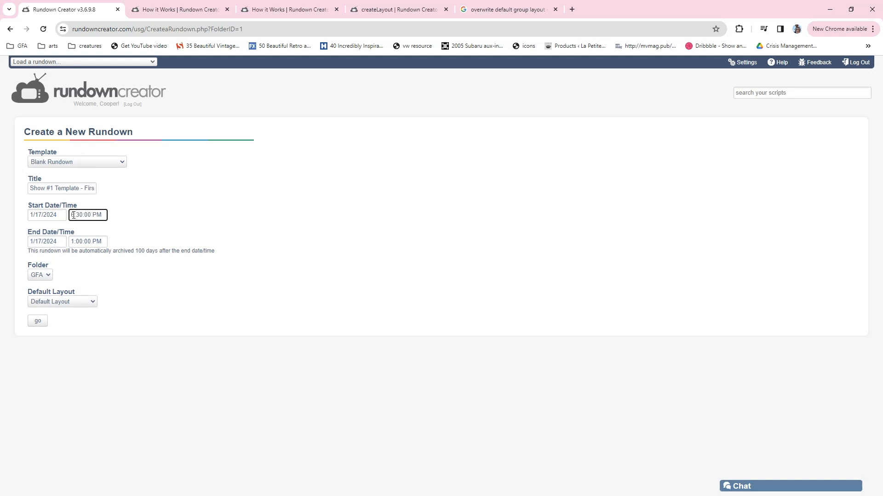
Set the rundown's end to 1/17/2024 at 7:30:00 PM and create the rundown
{"action": "left_click", "coordinate": [44, 245]}
{"action": "left_click", "coordinate": [79, 295]}
{"action": "left_click", "coordinate": [78, 241]}
{"action": "key", "text": "BackSpace"}
{"action": "type", "text": "7"}
{"action": "triple_click", "coordinate": [83, 242]}
{"action": "double_click", "coordinate": [79, 241]}
{"action": "type", "text": "30"}
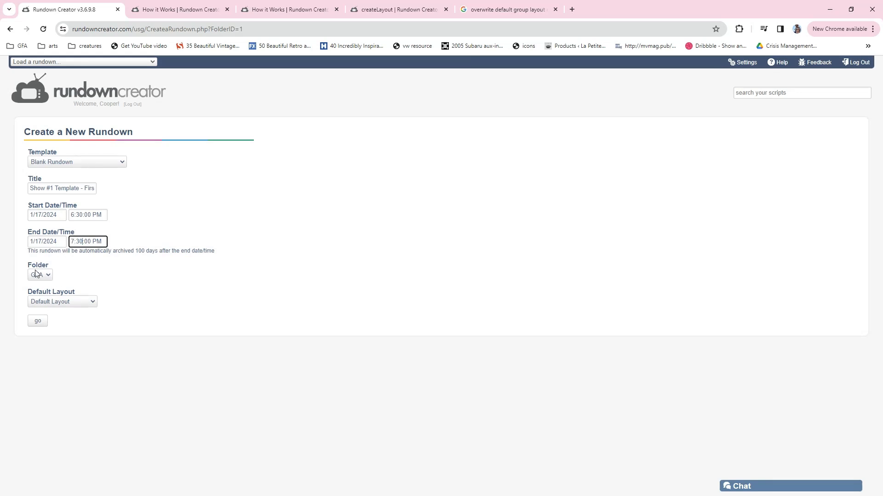
{"action": "left_click", "coordinate": [37, 324]}
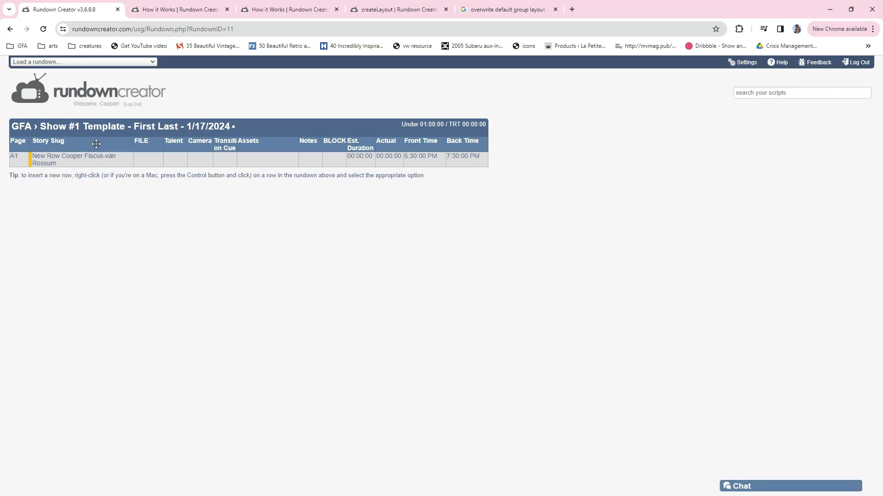
Move the FILE column behind Assets, accept the layout notice, and shift FILE back to just before Assets
{"action": "left_click_drag", "start_coordinate": [141, 140], "coordinate": [278, 140]}
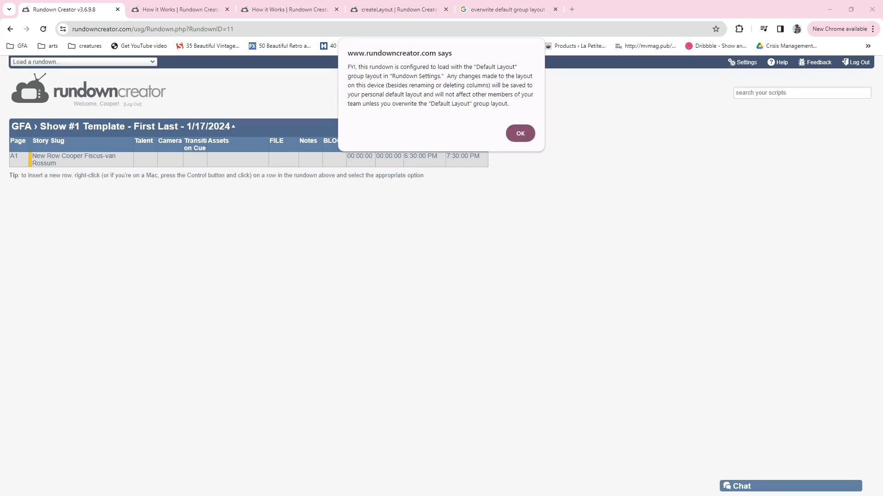
{"action": "left_click", "coordinate": [520, 134]}
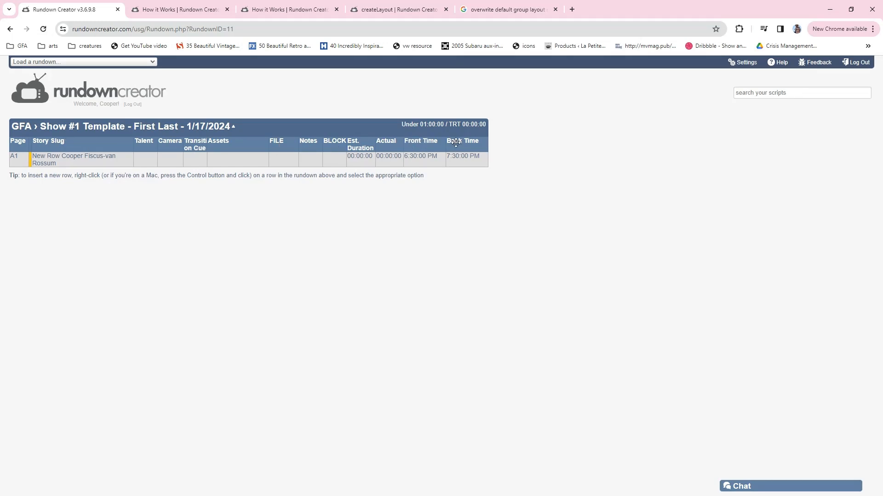
{"action": "left_click_drag", "start_coordinate": [201, 147], "coordinate": [262, 143]}
{"action": "right_click", "coordinate": [263, 142]}
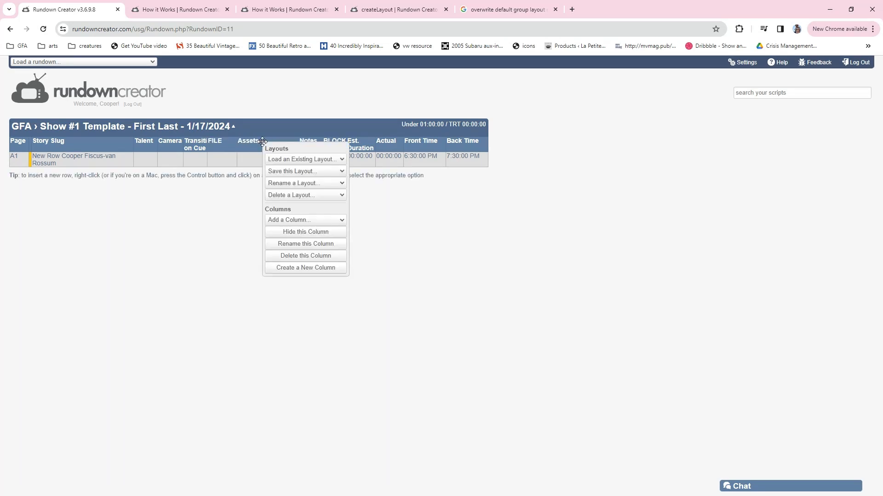
{"action": "left_click", "coordinate": [251, 143]}
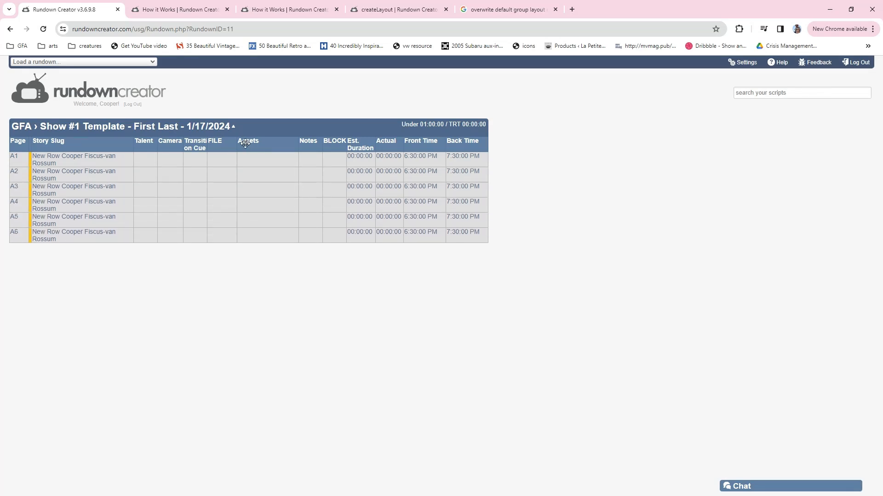
Insert a new row below row A1 and another below row A2
{"action": "right_click", "coordinate": [228, 159]}
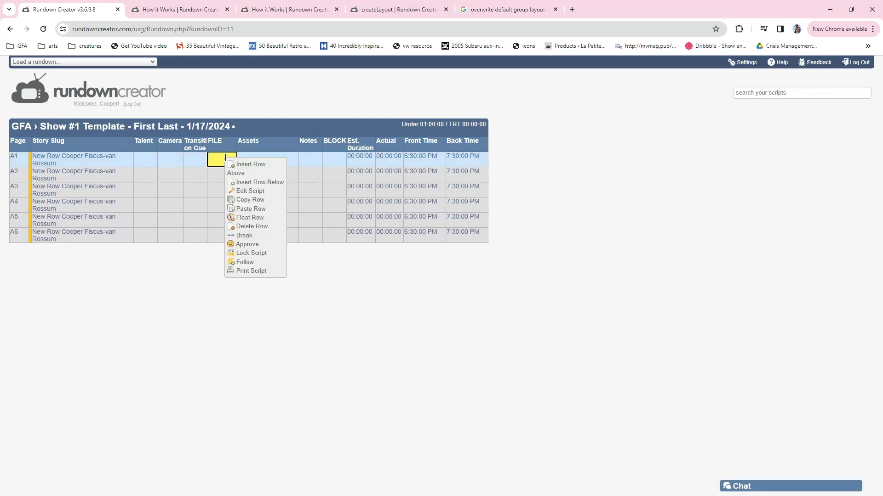
{"action": "left_click", "coordinate": [244, 183]}
{"action": "right_click", "coordinate": [215, 173]}
{"action": "left_click", "coordinate": [232, 195]}
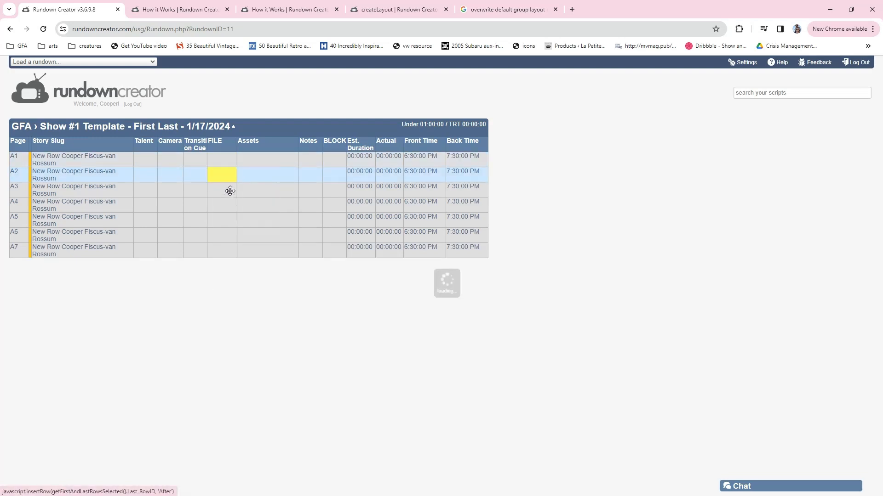
Hide the Story Slug column from the rundown
{"action": "left_click", "coordinate": [170, 160]}
{"action": "left_click", "coordinate": [144, 160]}
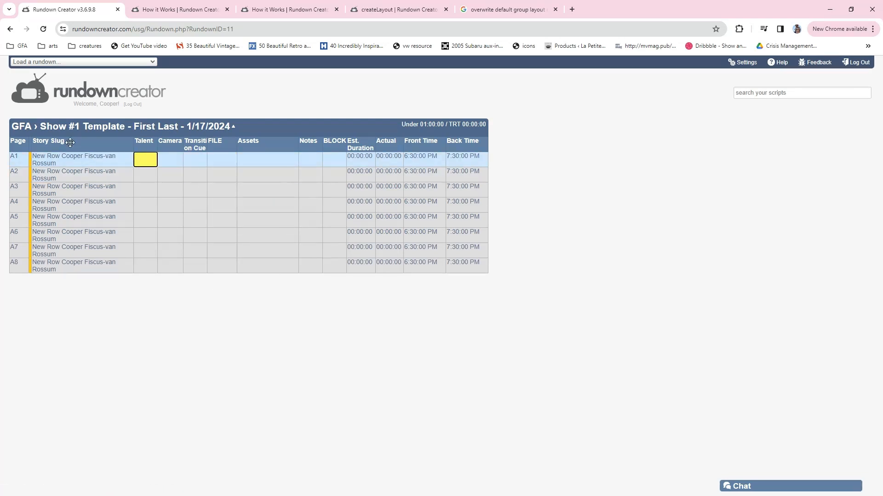
{"action": "right_click", "coordinate": [70, 144]}
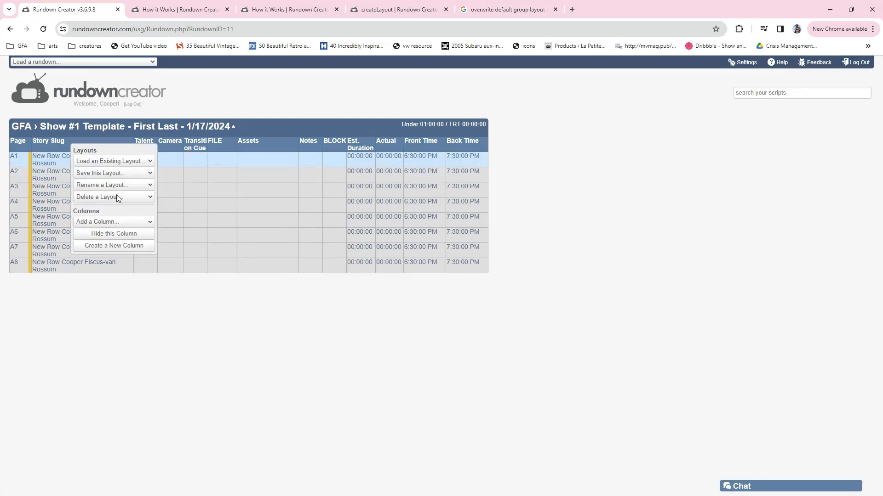
{"action": "left_click", "coordinate": [124, 234]}
Try to create a new column named Content
{"action": "right_click", "coordinate": [42, 141]}
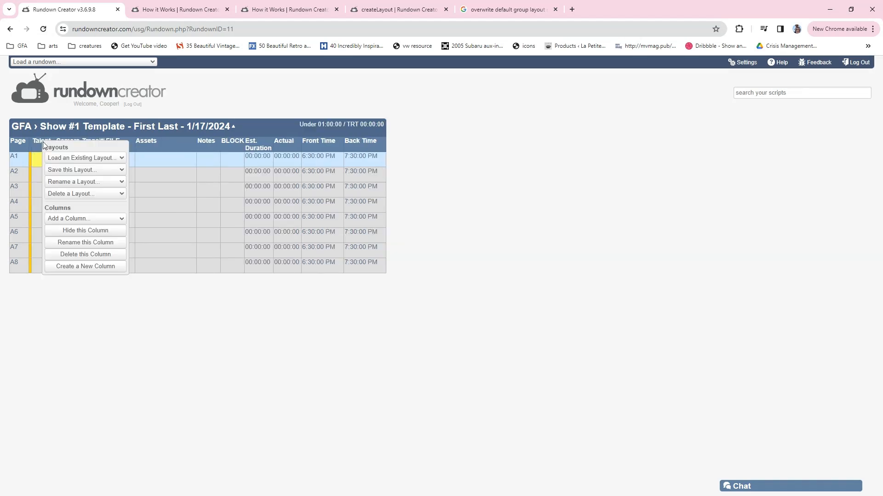
{"action": "left_click", "coordinate": [84, 219]}
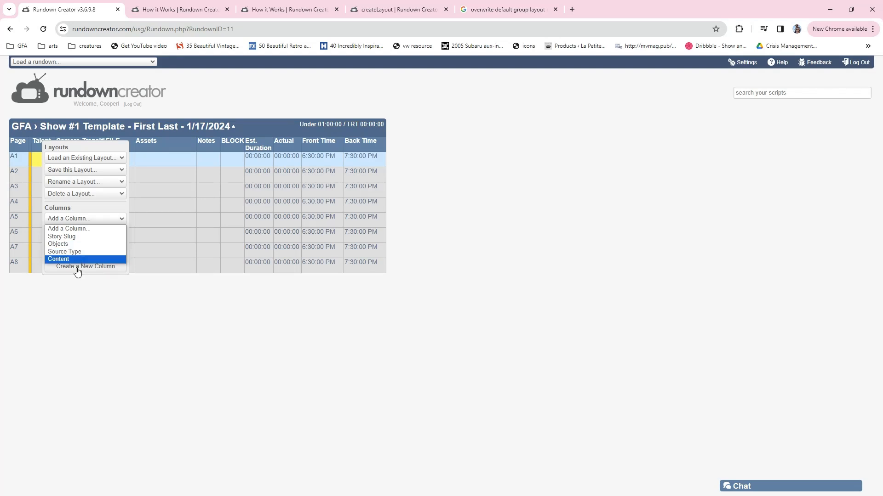
{"action": "left_click", "coordinate": [87, 310]}
{"action": "right_click", "coordinate": [44, 143]}
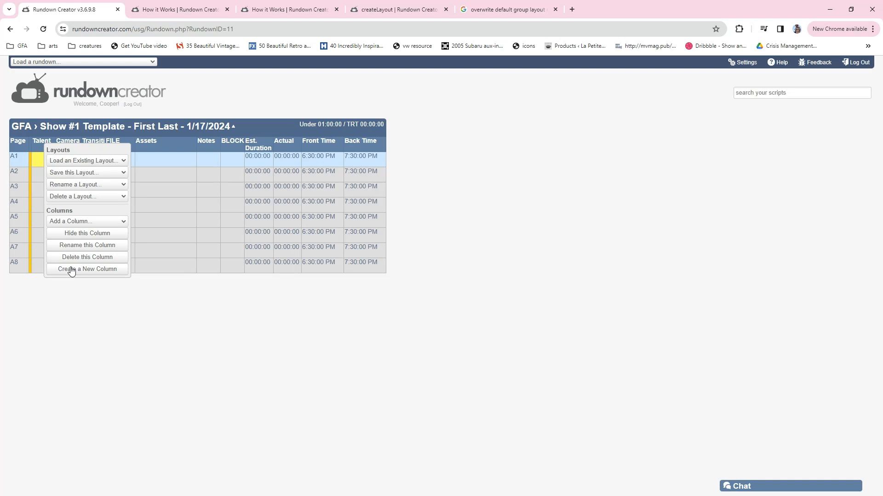
{"action": "left_click", "coordinate": [72, 271]}
{"action": "type", "text": "Content"}
{"action": "key", "text": "Return"}
Add the existing Content column in front of Talent and the existing Source Type column in front of Content
{"action": "right_click", "coordinate": [63, 143]}
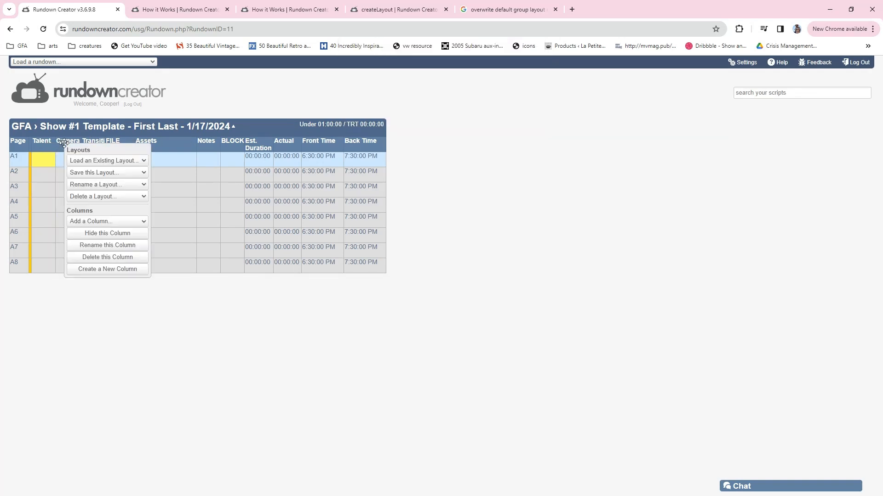
{"action": "left_click", "coordinate": [117, 221]}
{"action": "left_click", "coordinate": [101, 261]}
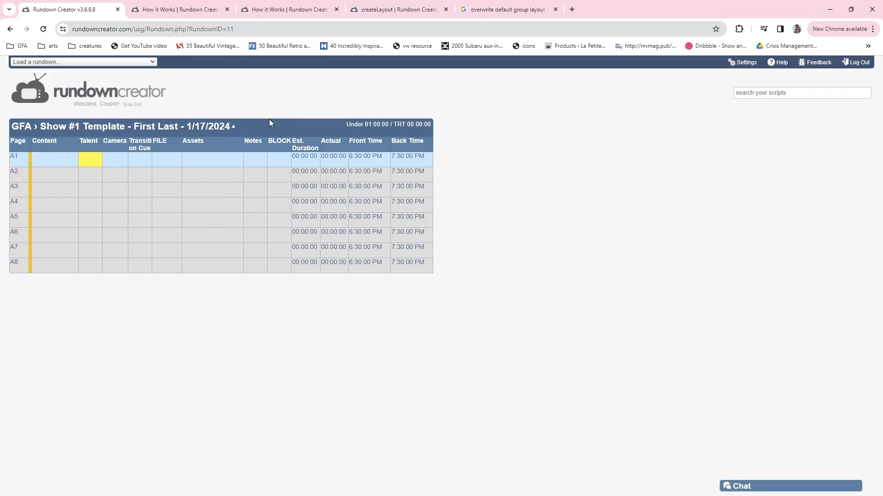
{"action": "left_click", "coordinate": [61, 141]}
{"action": "left_click", "coordinate": [109, 221]}
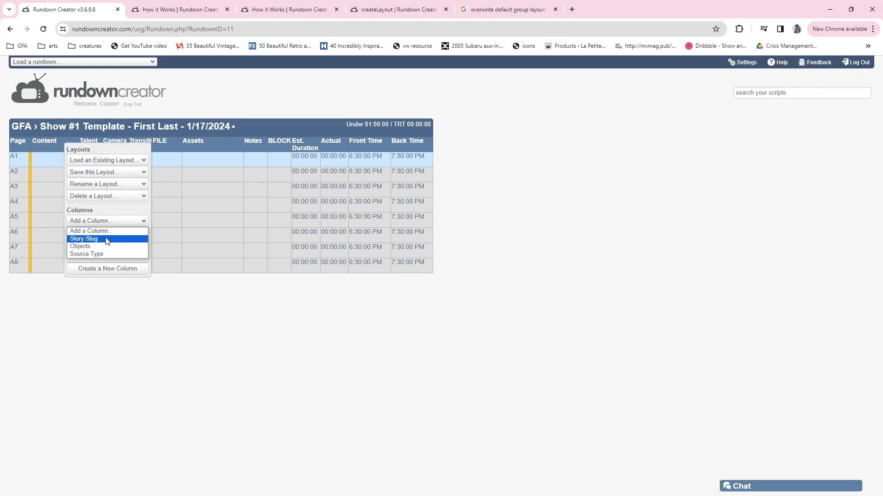
{"action": "left_click", "coordinate": [99, 254]}
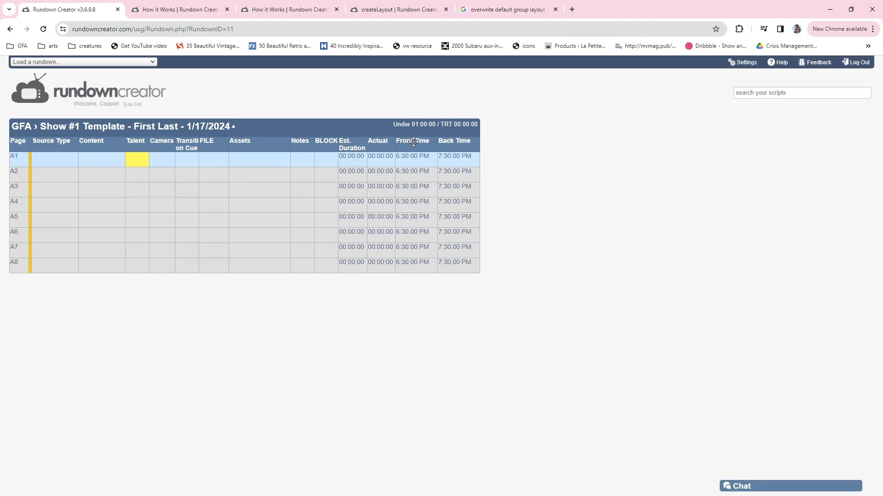
Move the timing columns directly after Page in the order Front Time, Est. Duration, Back Time, Actual
{"action": "left_click_drag", "start_coordinate": [398, 142], "coordinate": [51, 148]}
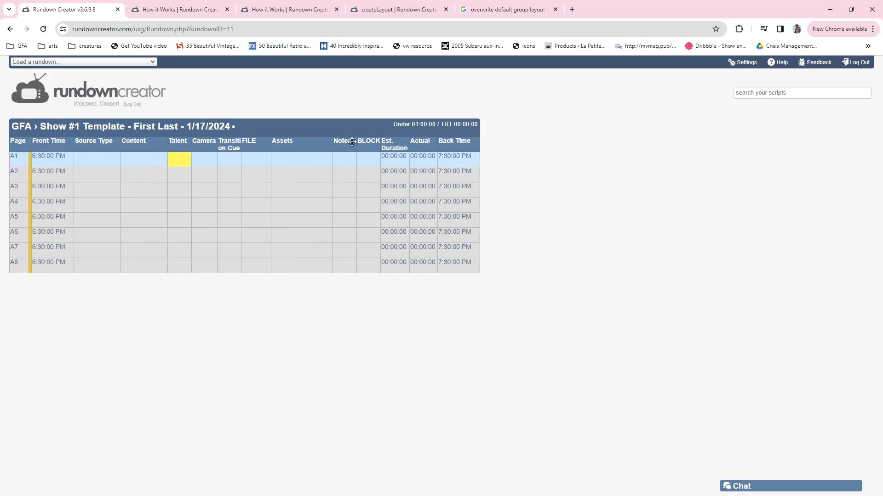
{"action": "left_click_drag", "start_coordinate": [455, 144], "coordinate": [81, 154]}
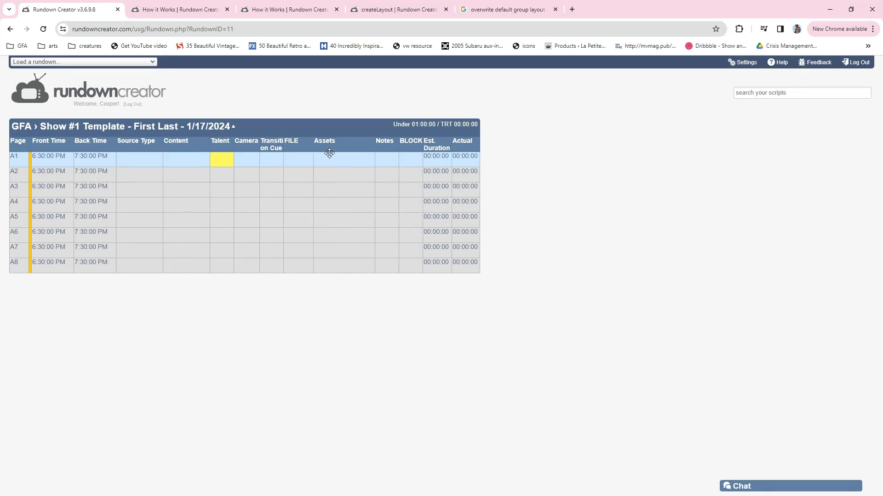
{"action": "left_click_drag", "start_coordinate": [436, 147], "coordinate": [79, 147]}
{"action": "left_click_drag", "start_coordinate": [463, 143], "coordinate": [140, 148]}
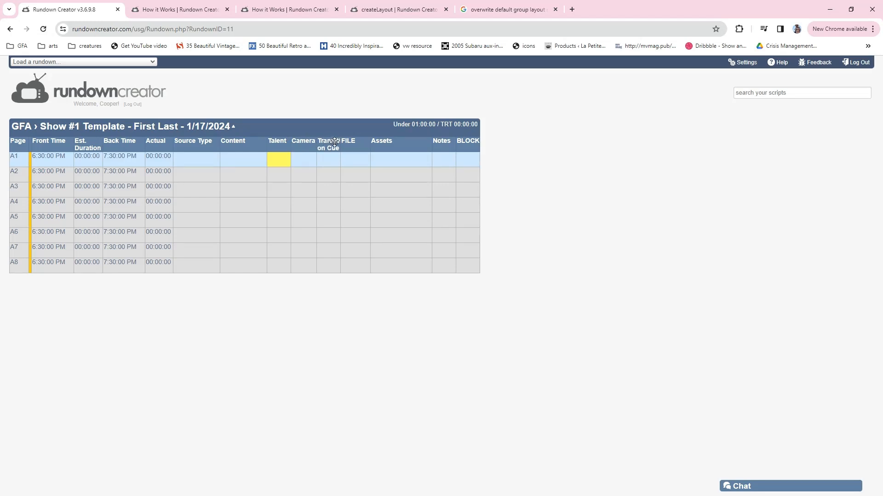
Widen the Transition Cue column to fit its heading, place it after Content, and move BLOCK between Talent and Camera
{"action": "left_click_drag", "start_coordinate": [341, 141], "coordinate": [366, 141]}
{"action": "left_click_drag", "start_coordinate": [366, 142], "coordinate": [274, 141]}
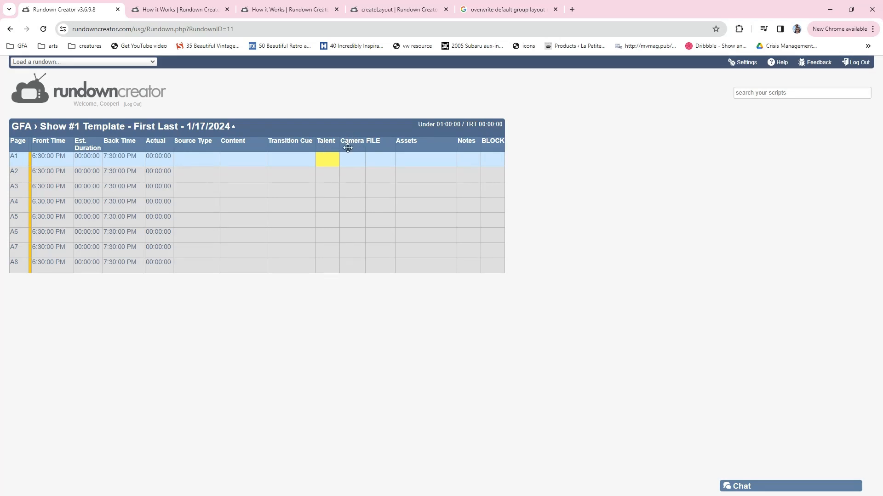
{"action": "left_click_drag", "start_coordinate": [491, 142], "coordinate": [338, 151]}
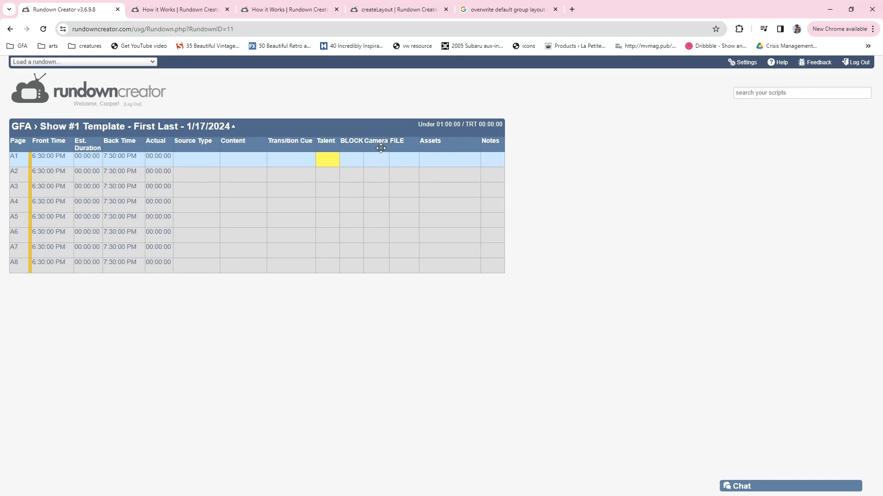
Move Camera in front of Transition Cue and FILE between Assets and Notes, and widen the BLOCK column
{"action": "left_click_drag", "start_coordinate": [365, 146], "coordinate": [270, 146]}
{"action": "left_click_drag", "start_coordinate": [387, 148], "coordinate": [475, 145]}
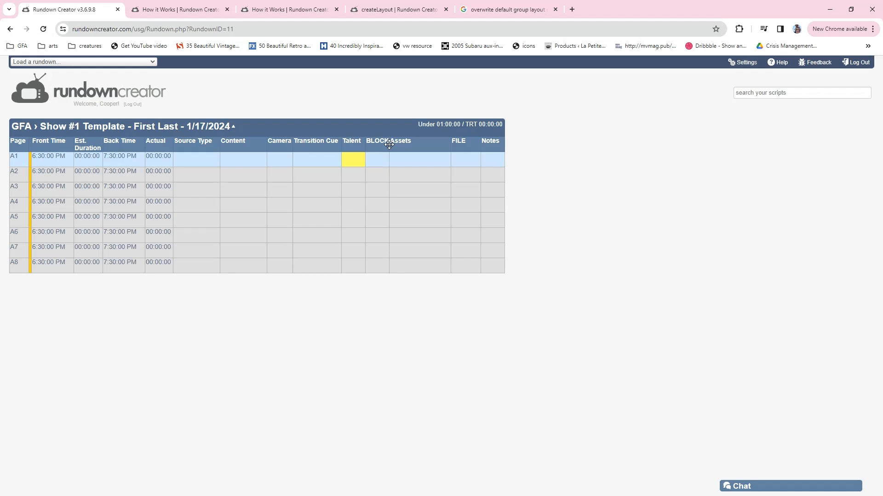
{"action": "left_click_drag", "start_coordinate": [391, 146], "coordinate": [407, 146]}
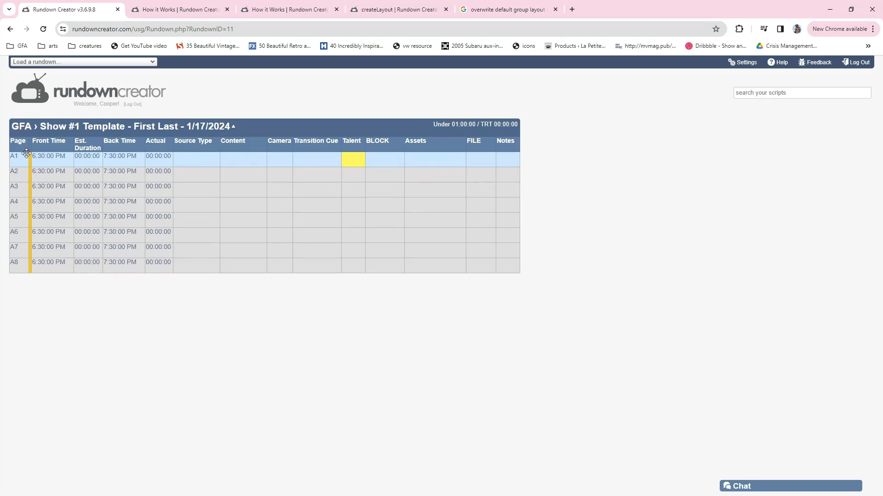
Go through row A1's cells from Est. Duration to Talent to review what each column holds
{"action": "left_click", "coordinate": [86, 158]}
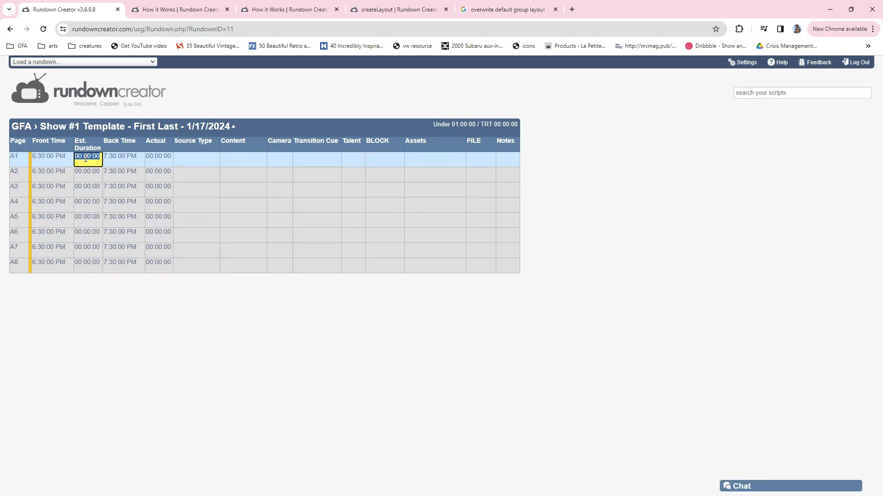
{"action": "left_click", "coordinate": [118, 157]}
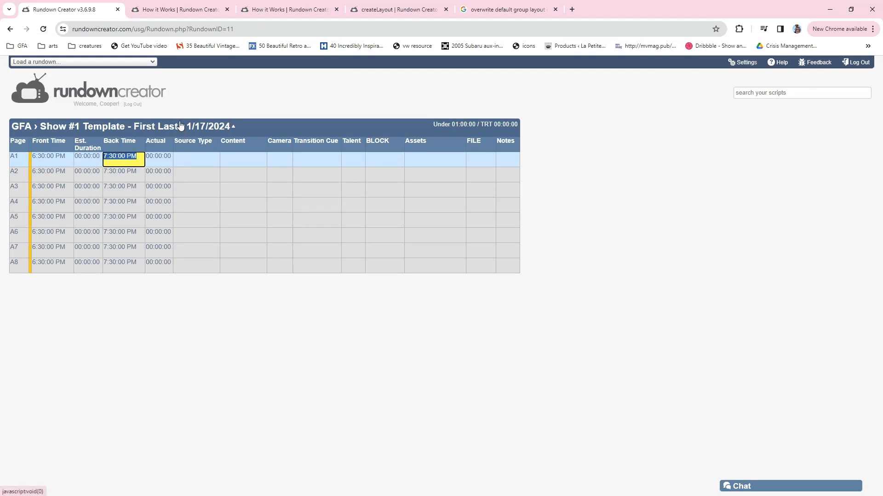
{"action": "left_click", "coordinate": [159, 165]}
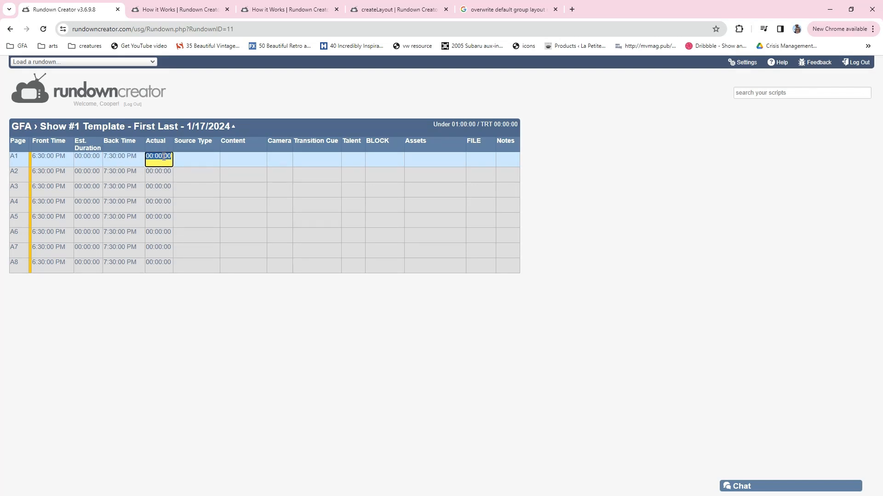
{"action": "left_click", "coordinate": [200, 159]}
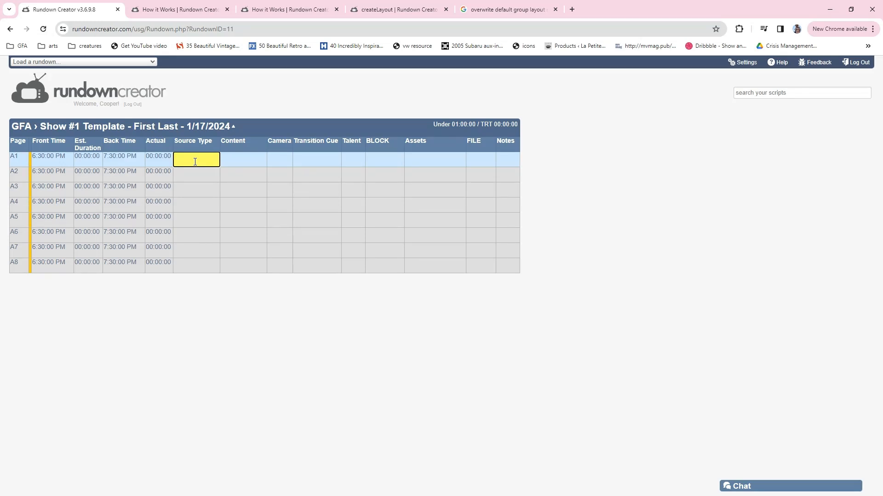
{"action": "left_click", "coordinate": [232, 159]}
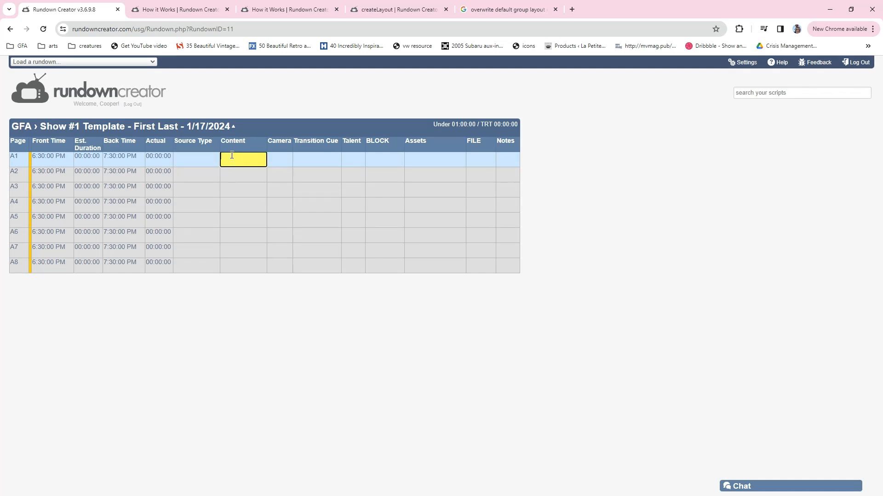
{"action": "left_click", "coordinate": [285, 160]}
{"action": "left_click", "coordinate": [308, 160]}
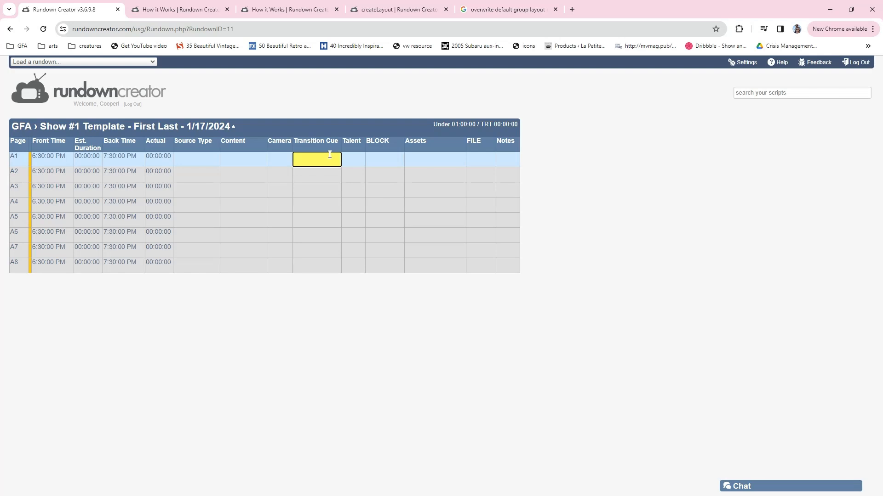
{"action": "left_click", "coordinate": [352, 159]}
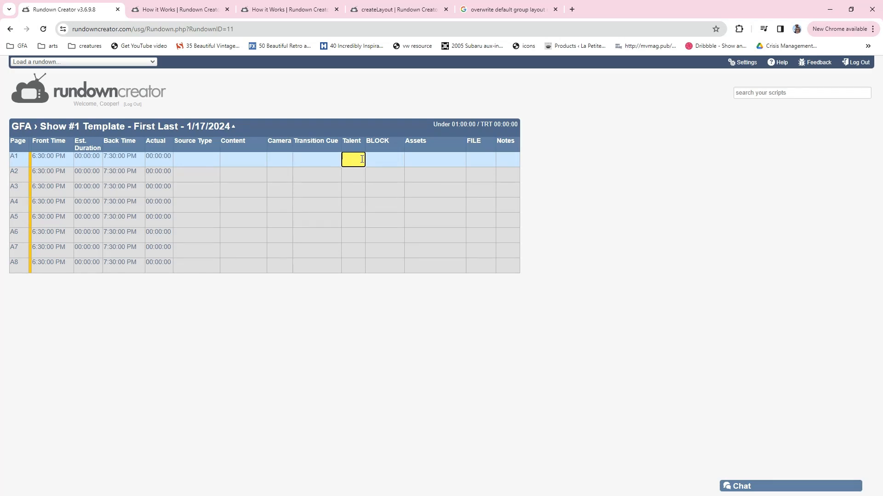
Widen the Talent and Notes columns while going through row A1's BLOCK, Assets, FILE and Notes cells
{"action": "left_click_drag", "start_coordinate": [366, 144], "coordinate": [375, 144]}
{"action": "left_click", "coordinate": [391, 158]}
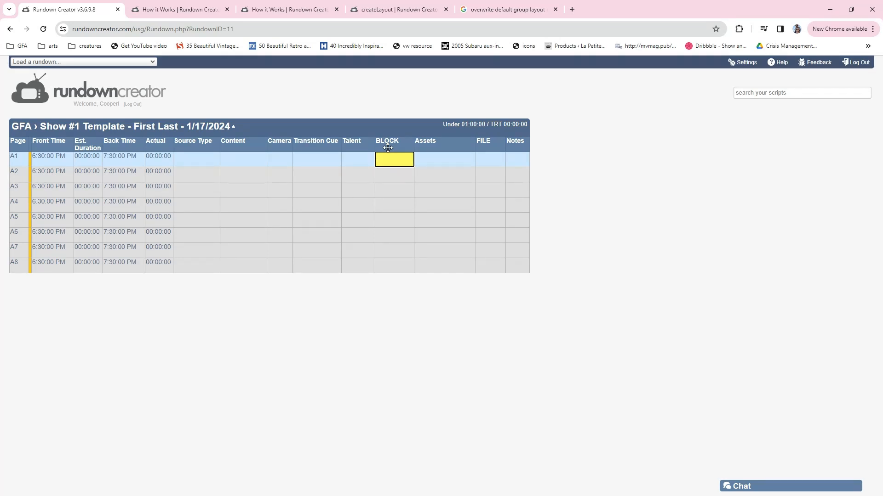
{"action": "left_click", "coordinate": [459, 163]}
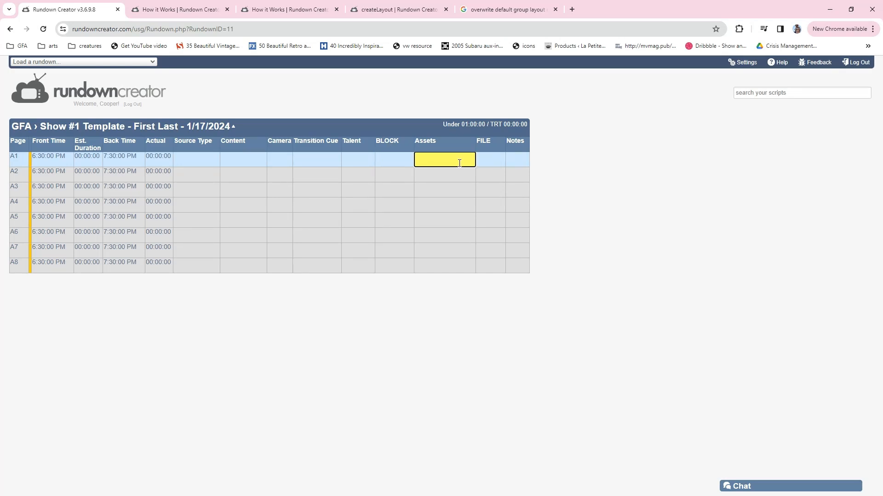
{"action": "left_click", "coordinate": [483, 160]}
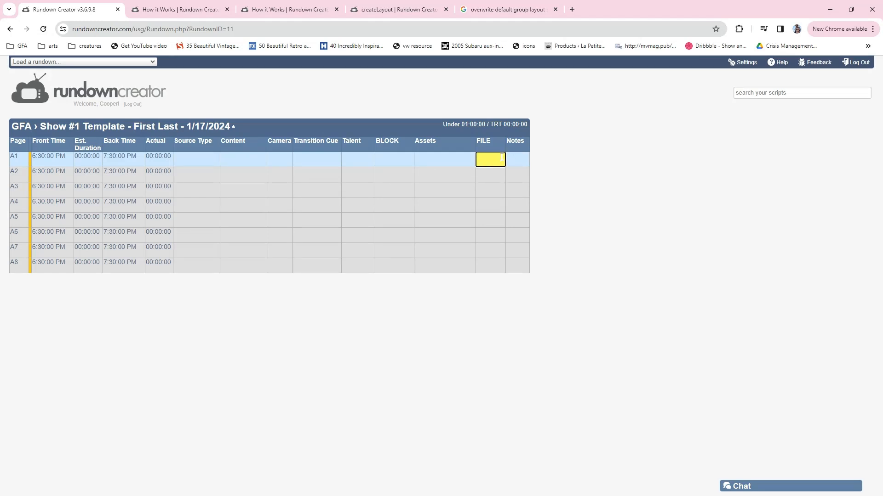
{"action": "left_click", "coordinate": [518, 160]}
{"action": "left_click_drag", "start_coordinate": [529, 140], "coordinate": [575, 140]}
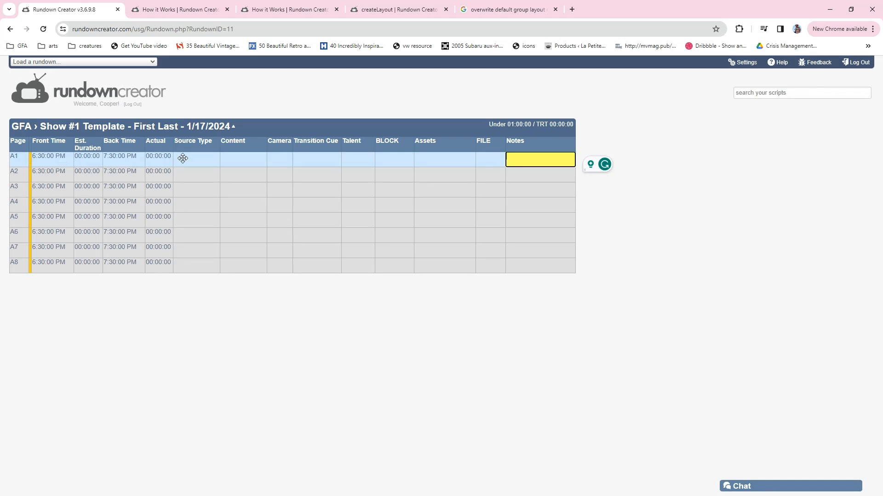
Try to enter "Starting Soon - Countdown 15:00" as the content of row A1
{"action": "left_click", "coordinate": [215, 160]}
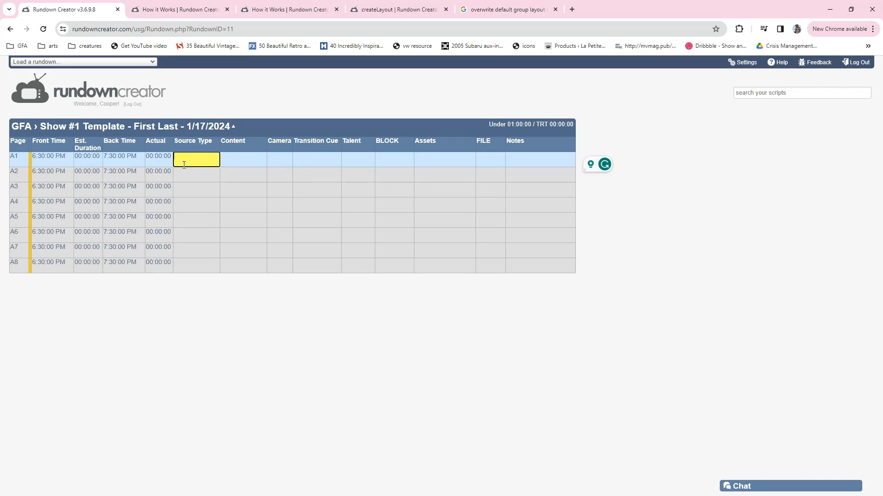
{"action": "left_click", "coordinate": [238, 160]}
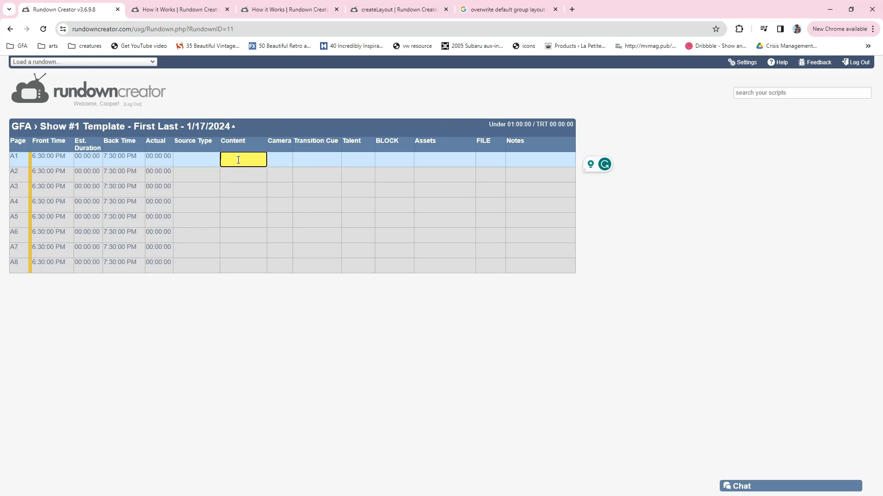
{"action": "type", "text": "Startin"}
{"action": "type", "text": "g Soon - "}
{"action": "type", "text": "Countdown"}
{"action": "type", "text": " 15:00"}
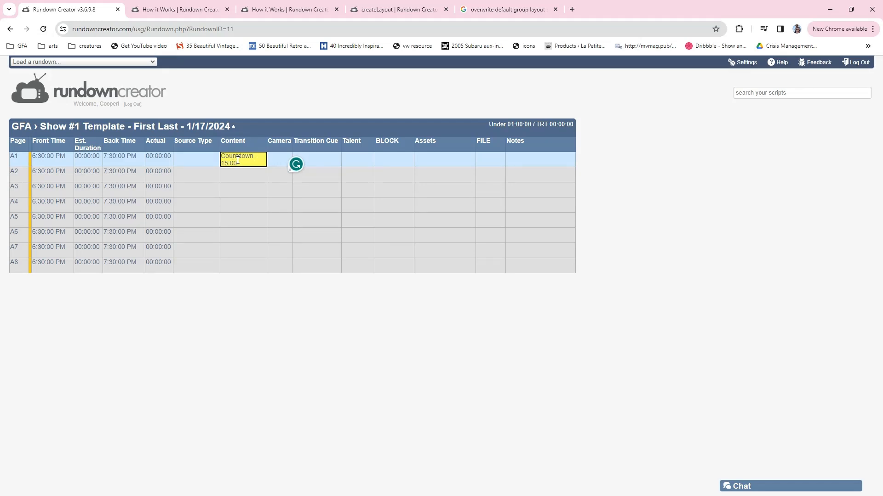
{"action": "left_click", "coordinate": [319, 97]}
In the rundown settings, set the start time to 5:45:00 PM and the default layout to User's Default Layout, and save
{"action": "left_click", "coordinate": [234, 129]}
{"action": "left_click", "coordinate": [59, 141]}
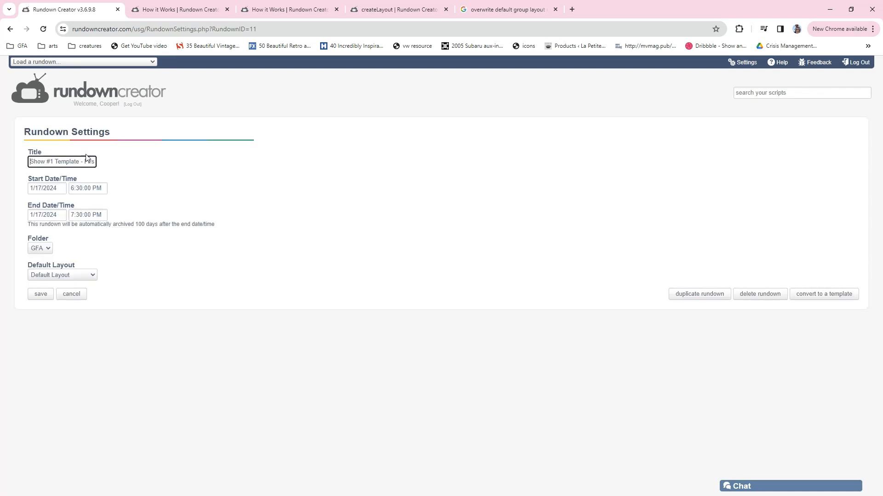
{"action": "left_click", "coordinate": [89, 188]}
{"action": "key", "text": "BackSpace"}
{"action": "key", "text": "BackSpace"}
{"action": "type", "text": "45"}
{"action": "key", "text": "BackSpace"}
{"action": "type", "text": "5"}
{"action": "left_click", "coordinate": [82, 276]}
{"action": "left_click", "coordinate": [71, 285]}
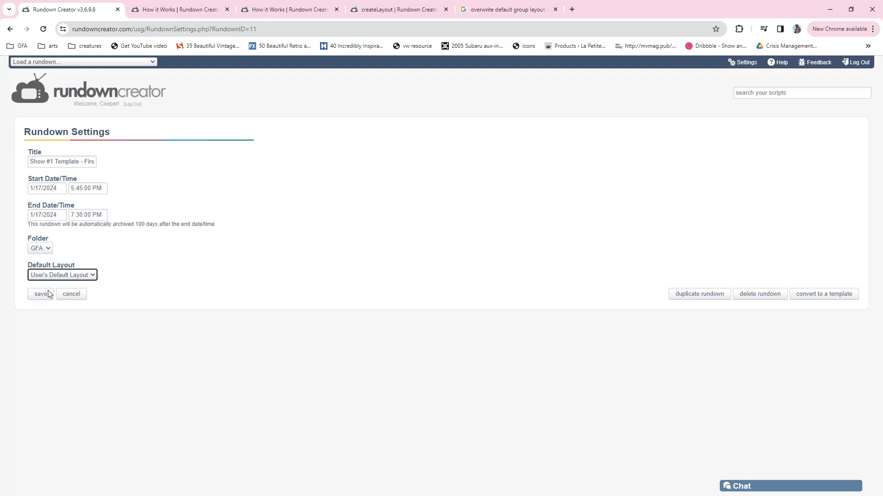
{"action": "left_click", "coordinate": [35, 297]}
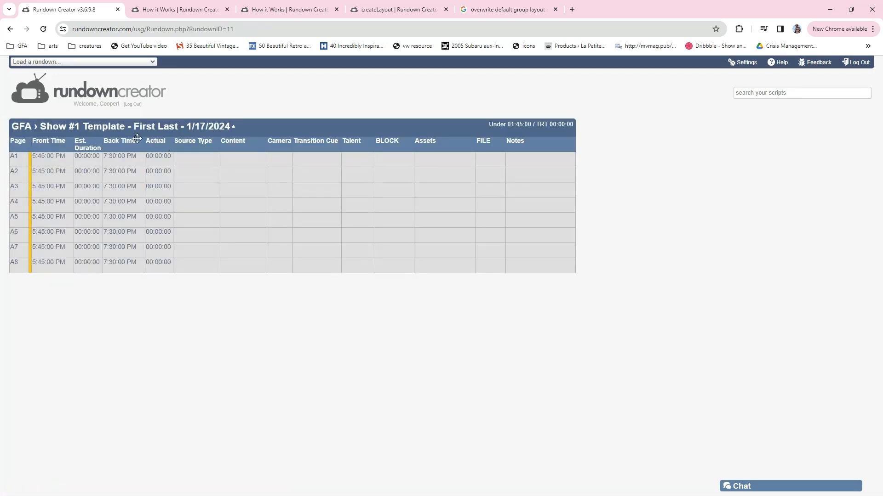
Enter "Starting Soon - Countdown 15:00" as row A1's content and widen the Content column so it fits on two lines
{"action": "left_click", "coordinate": [184, 156]}
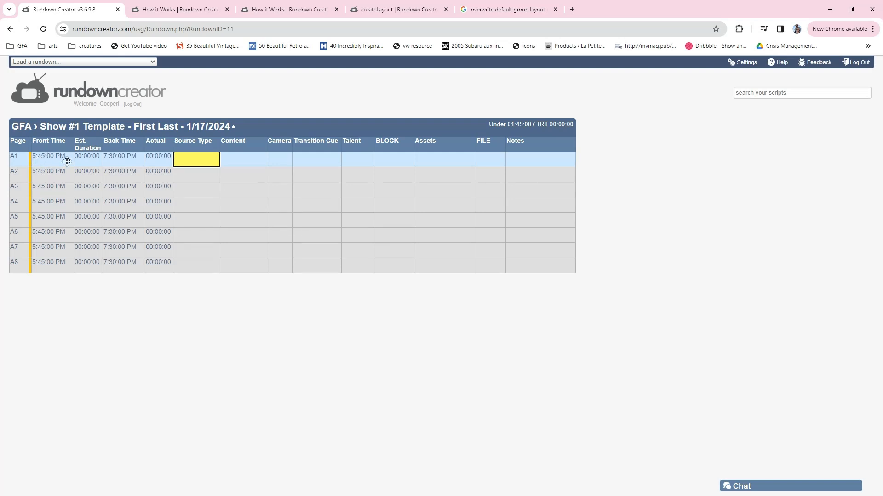
{"action": "left_click", "coordinate": [243, 158]}
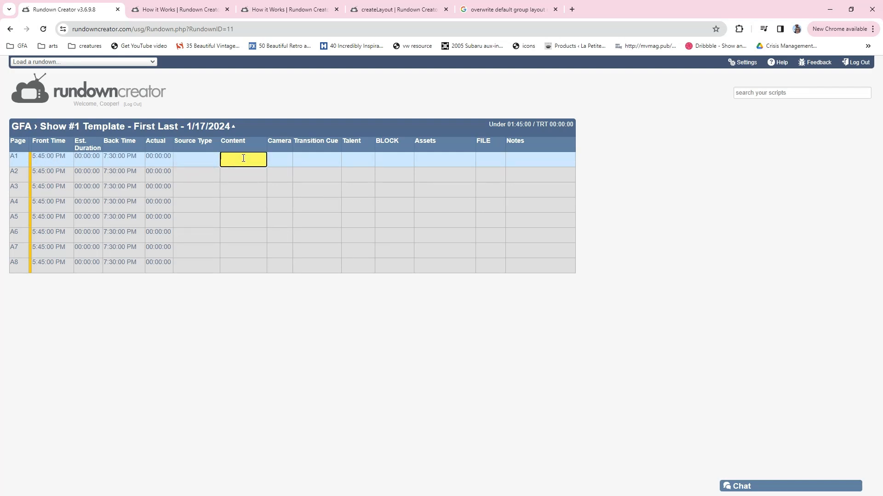
{"action": "type", "text": "Starting Soon - Countdown 15"}
{"action": "type", "text": "00"}
{"action": "key", "text": "Tab"}
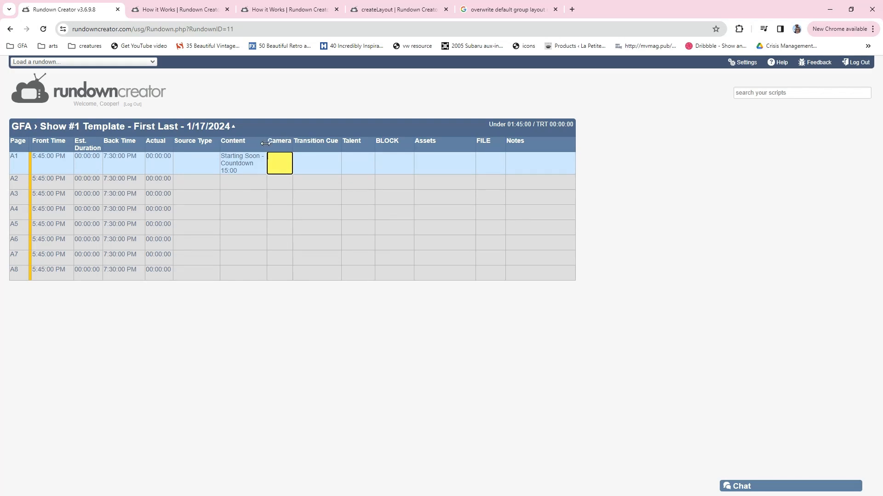
{"action": "left_click_drag", "start_coordinate": [268, 144], "coordinate": [285, 143]}
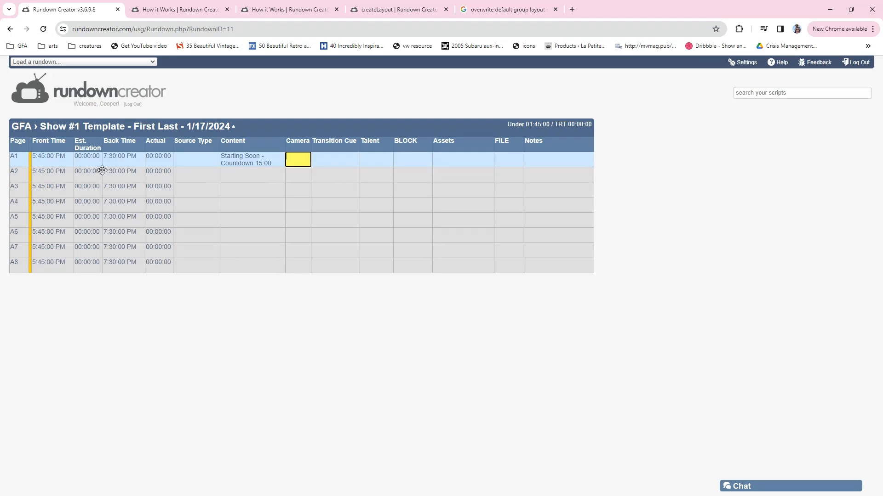
Set row A1's estimated duration to 00:15:00
{"action": "left_click", "coordinate": [86, 157]}
{"action": "key", "text": "BackSpace"}
{"action": "key", "text": "BackSpace"}
{"action": "key", "text": "BackSpace"}
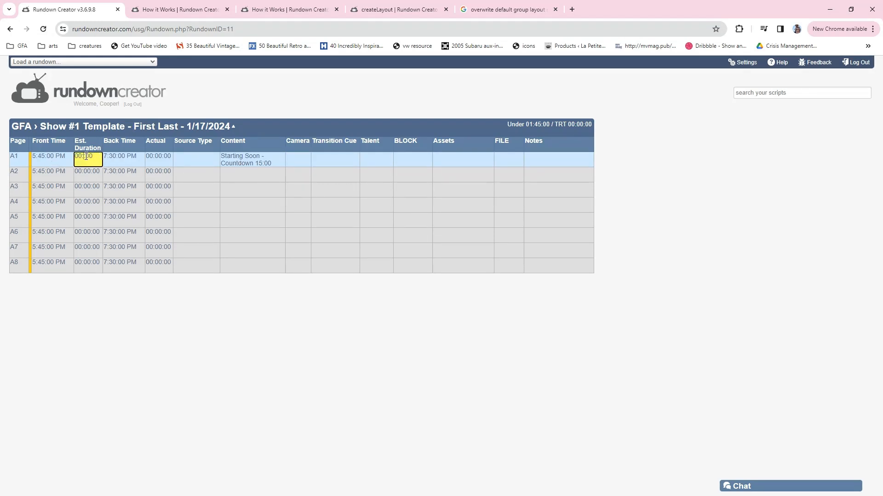
{"action": "type", "text": "15:"}
{"action": "key", "text": "Return"}
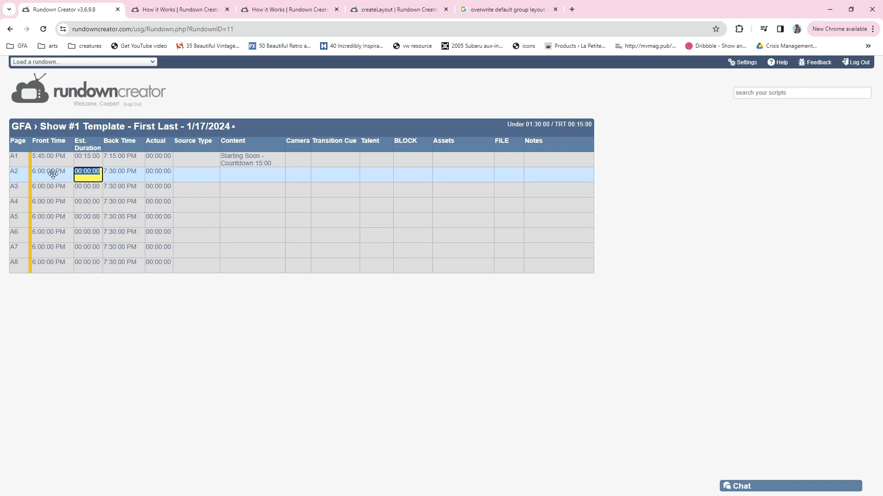
{"action": "left_click", "coordinate": [107, 177]}
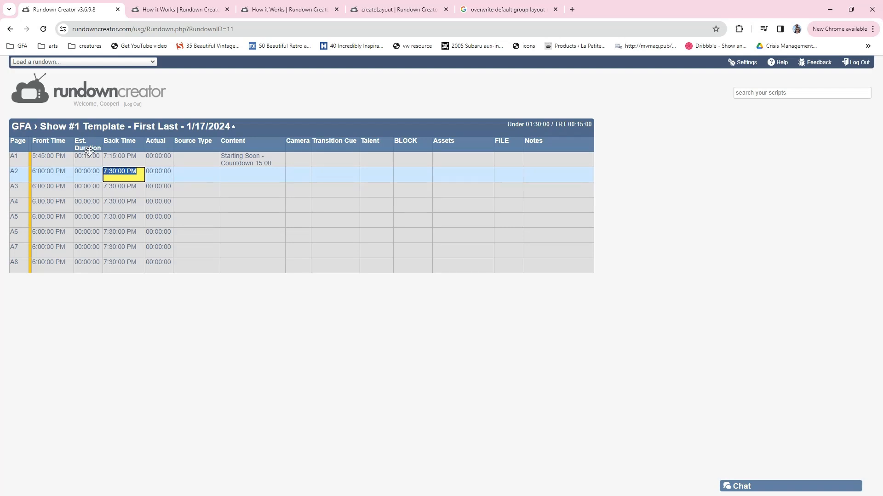
Fill row A1 with source type VFX, transition cue Production Call and block Starting Soon
{"action": "left_click", "coordinate": [194, 158]}
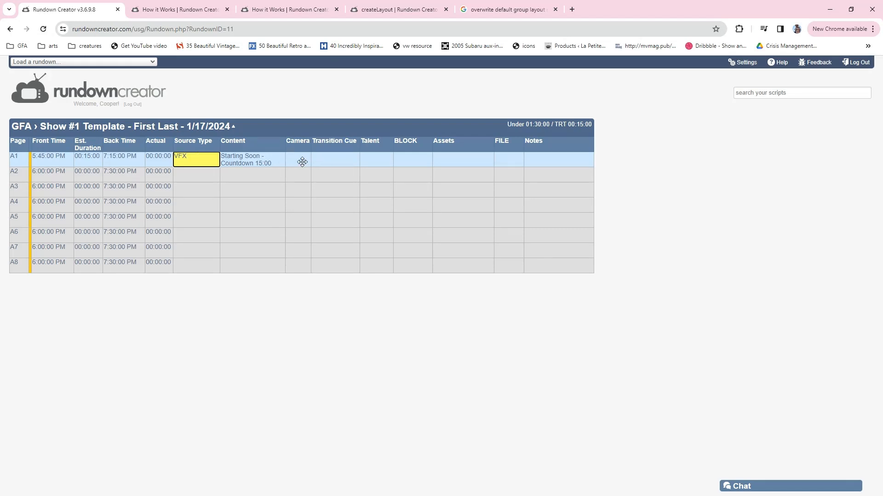
{"action": "left_click", "coordinate": [320, 162]}
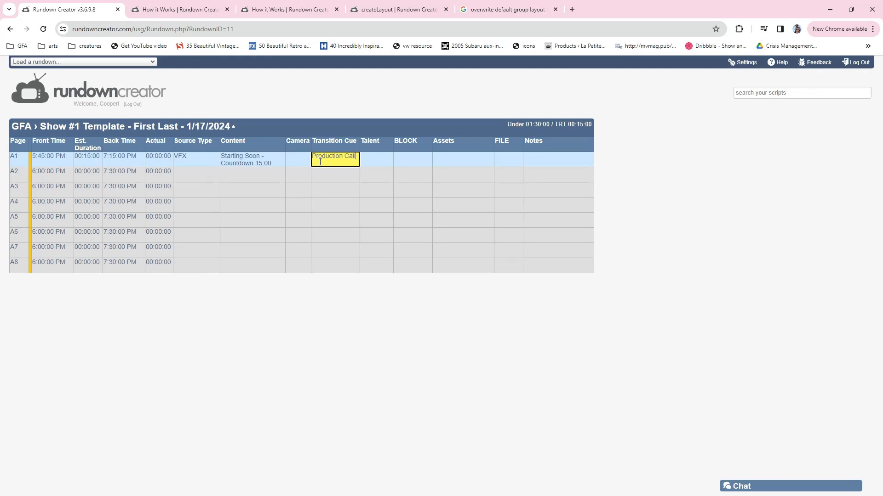
{"action": "left_click", "coordinate": [390, 161]}
{"action": "left_click", "coordinate": [425, 160]}
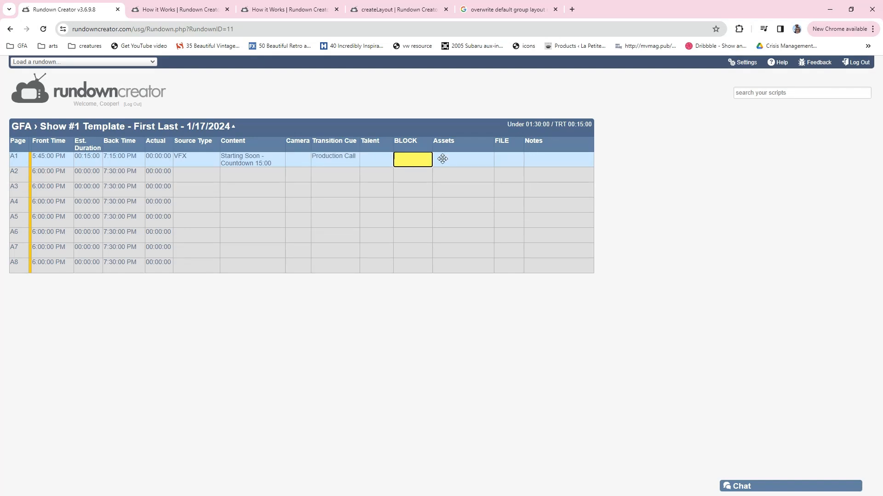
{"action": "type", "text": "Starting Soon"}
Enter BGGraphic as row A1's asset and "Let's Gooo!" as its note
{"action": "left_click", "coordinate": [444, 159]}
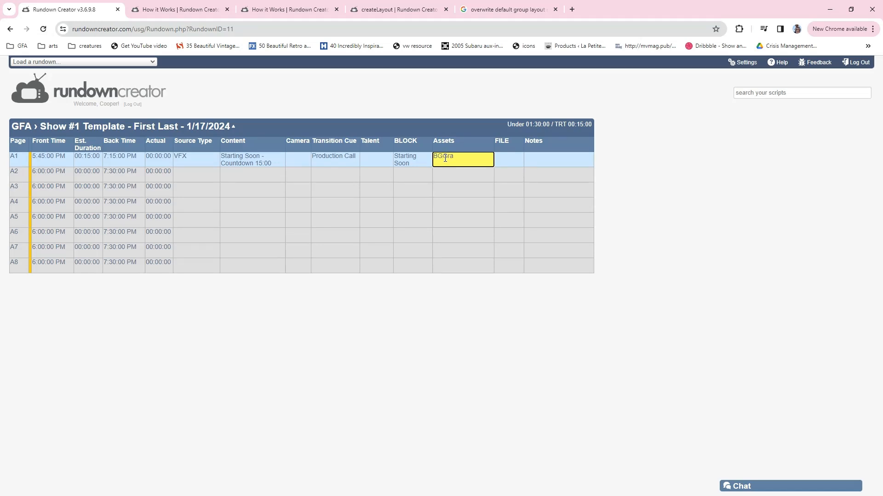
{"action": "type", "text": "BGGraphin"}
{"action": "key", "text": "BackSpace"}
{"action": "type", "text": "c"}
{"action": "left_click", "coordinate": [564, 155]}
{"action": "type", "text": "Let's Gooo!"}
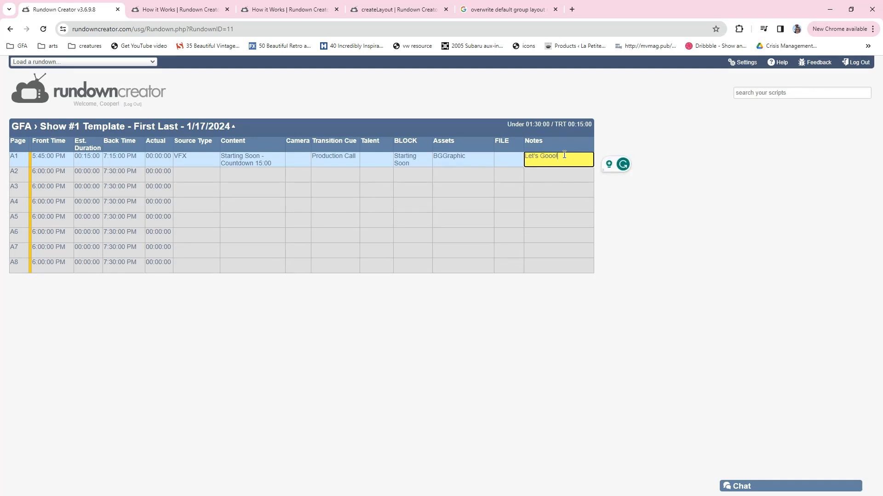
Enter "GEL stinger" as row A2's content and VFX as its source type
{"action": "left_click", "coordinate": [55, 175]}
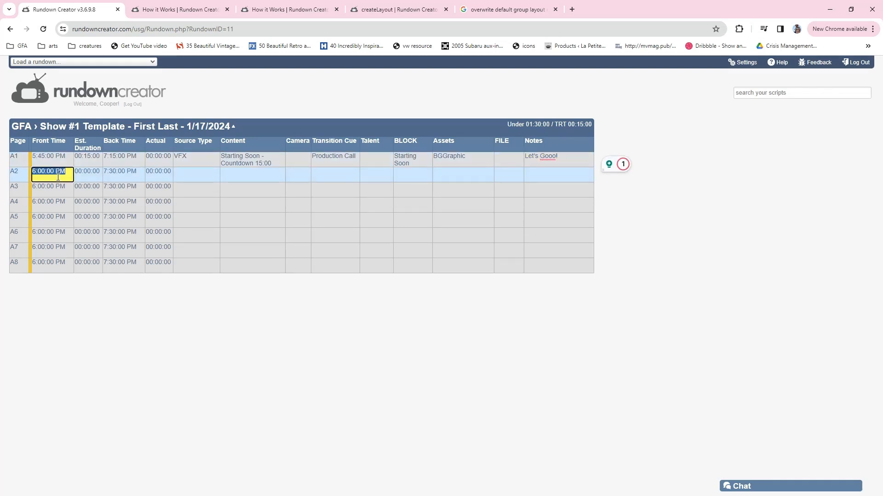
{"action": "left_click", "coordinate": [201, 173]}
{"action": "left_click", "coordinate": [273, 172]}
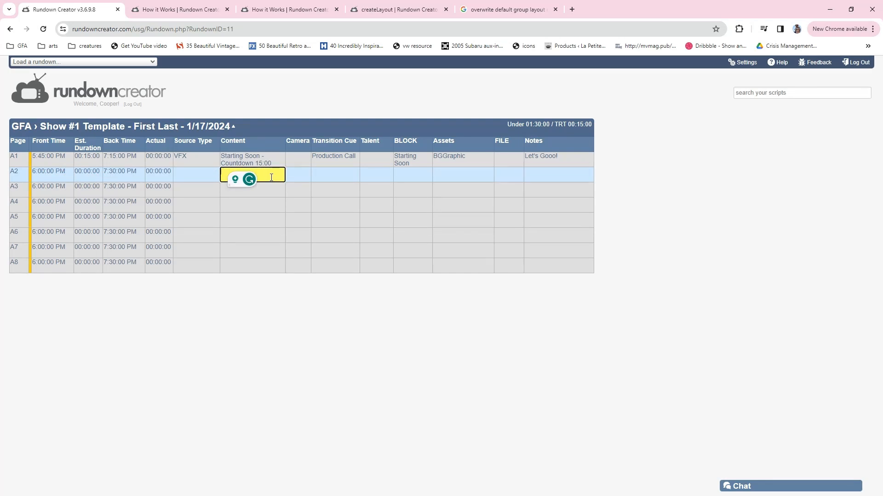
{"action": "type", "text": "GEL s"}
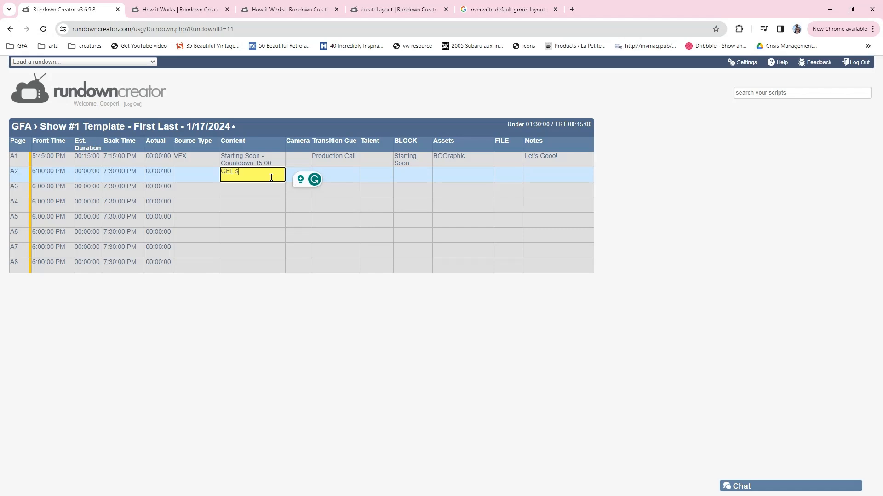
{"action": "type", "text": "tinger"}
{"action": "left_click", "coordinate": [204, 173]}
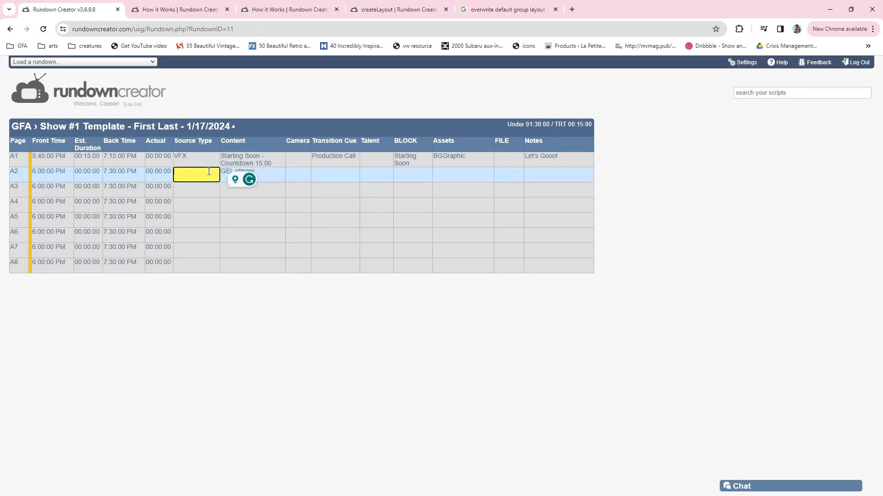
{"action": "key", "text": "BackSpace"}
{"action": "type", "text": "VFX"}
Enter Production Call as row A2's transition cue
{"action": "key", "text": "Tab"}
{"action": "key", "text": "Tab"}
{"action": "key", "text": "Tab"}
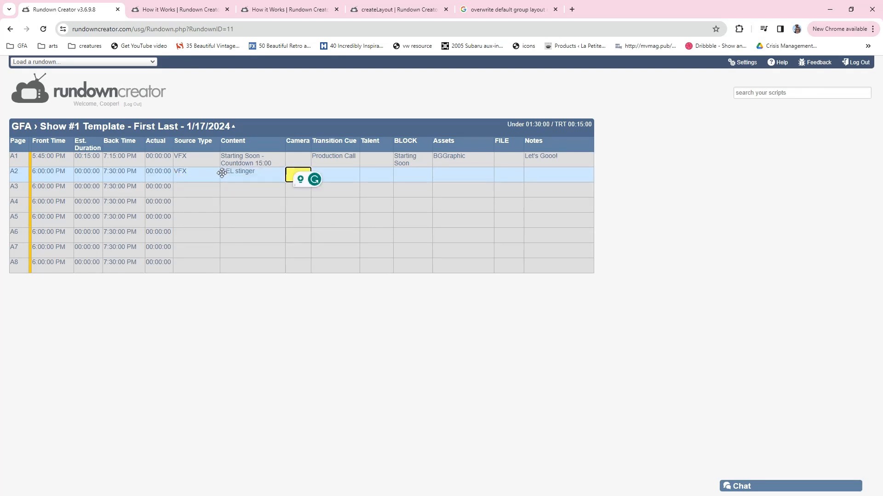
{"action": "type", "text": "Production Call"}
{"action": "key", "text": "Tab"}
{"action": "key", "text": "shift+Tab"}
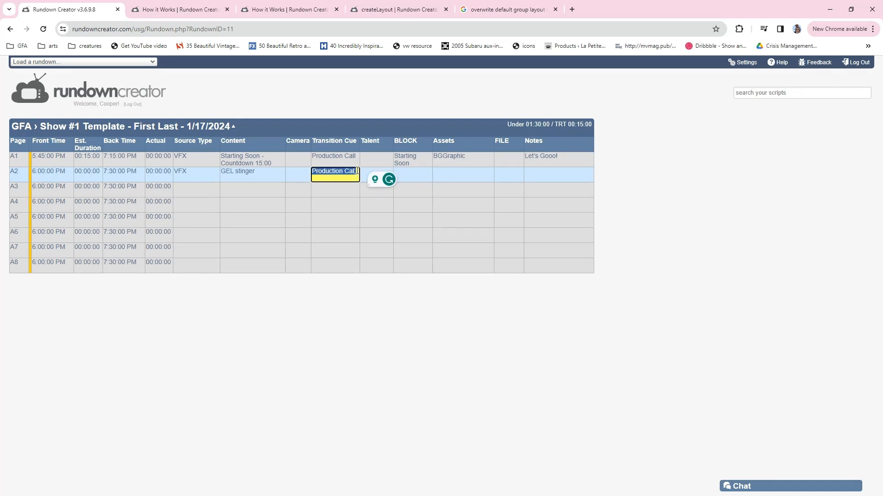
{"action": "key", "text": "Tab"}
{"action": "key", "text": "shift+Tab"}
{"action": "left_click", "coordinate": [356, 171]}
Set row A2's block to Pre-show and its asset to GEL Stinger
{"action": "key", "text": "Tab"}
{"action": "key", "text": "Tab"}
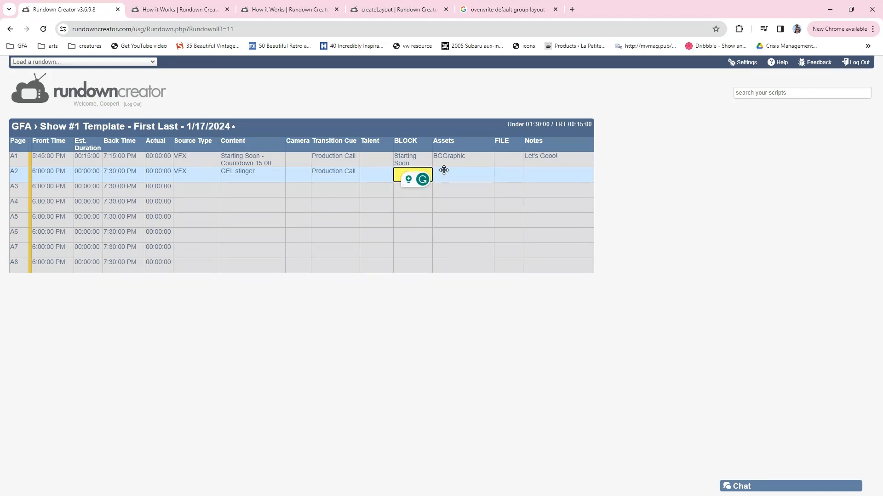
{"action": "type", "text": "Pre-show"}
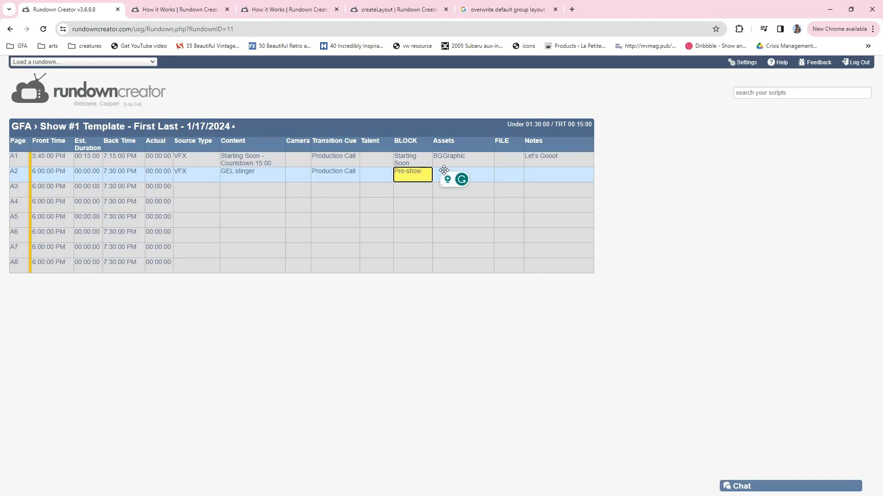
{"action": "key", "text": "Tab"}
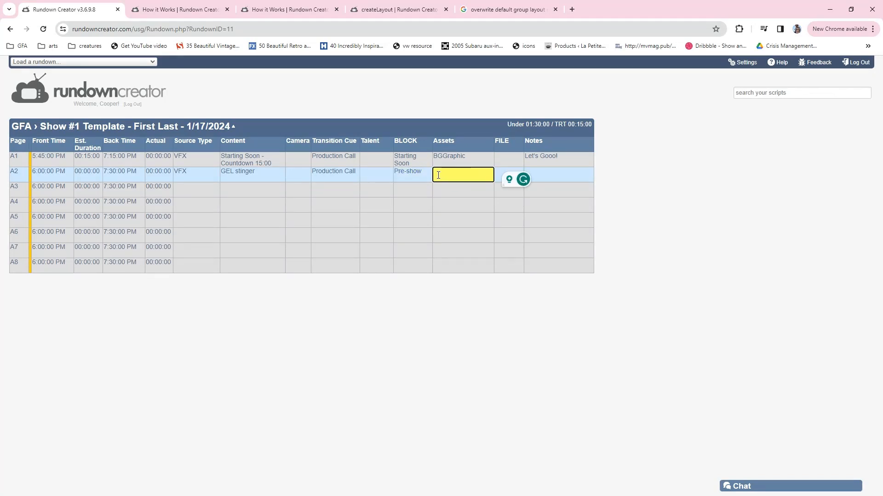
{"action": "type", "text": "GEL Stinger"}
{"action": "key", "text": "Return"}
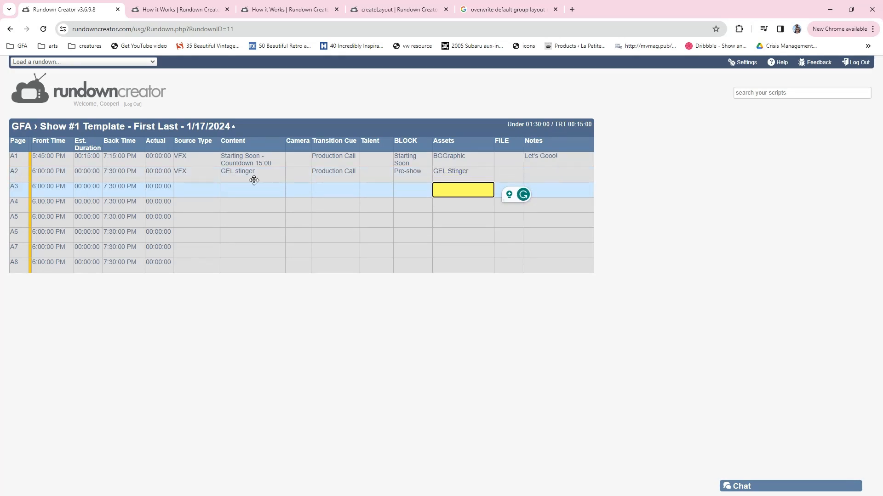
Set row A2's estimated duration to 5 seconds
{"action": "left_click", "coordinate": [87, 173]}
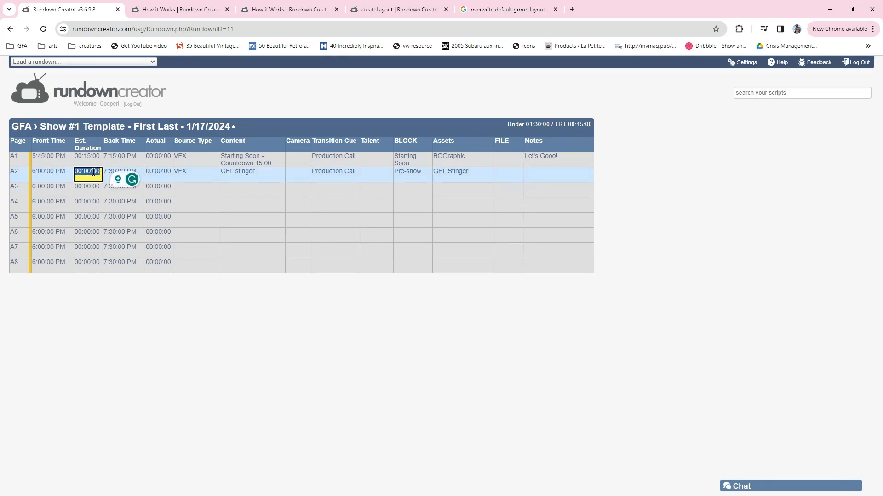
{"action": "type", "text": "5"}
{"action": "key", "text": "Return"}
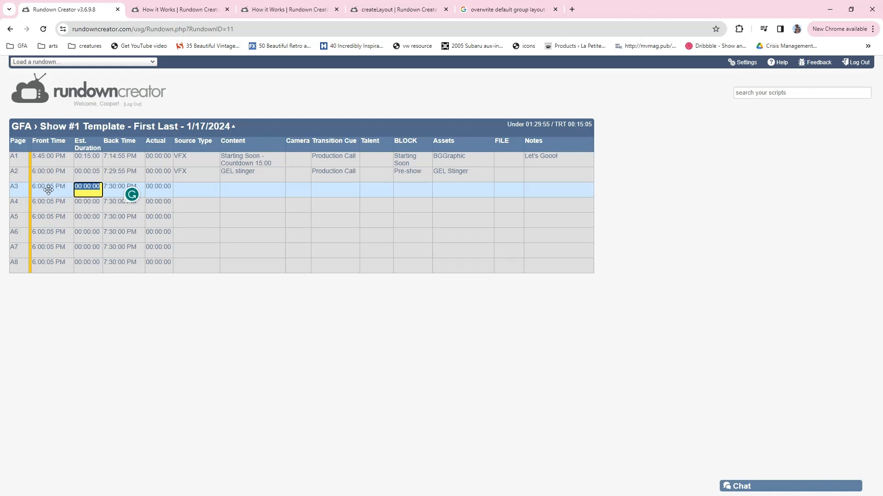
Fill row A3 with source type HDMI, content Host Desk and camera 3
{"action": "left_click", "coordinate": [196, 188]}
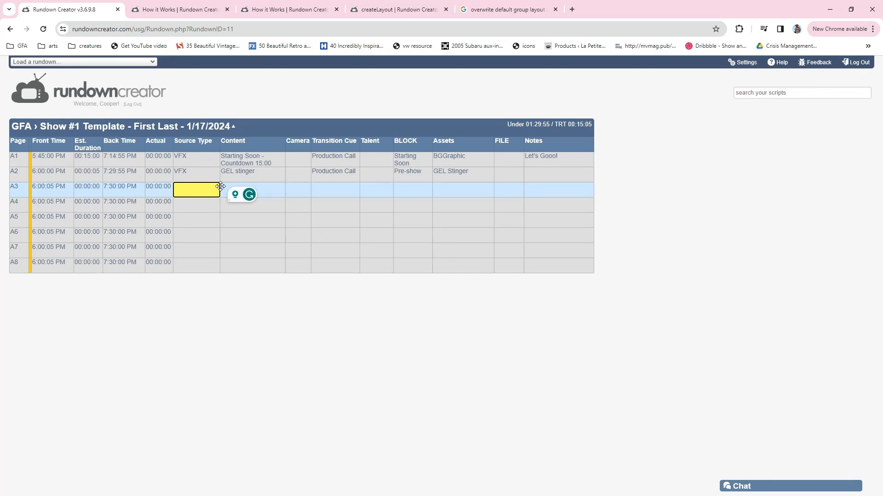
{"action": "type", "text": "HDMI"}
{"action": "key", "text": "Tab"}
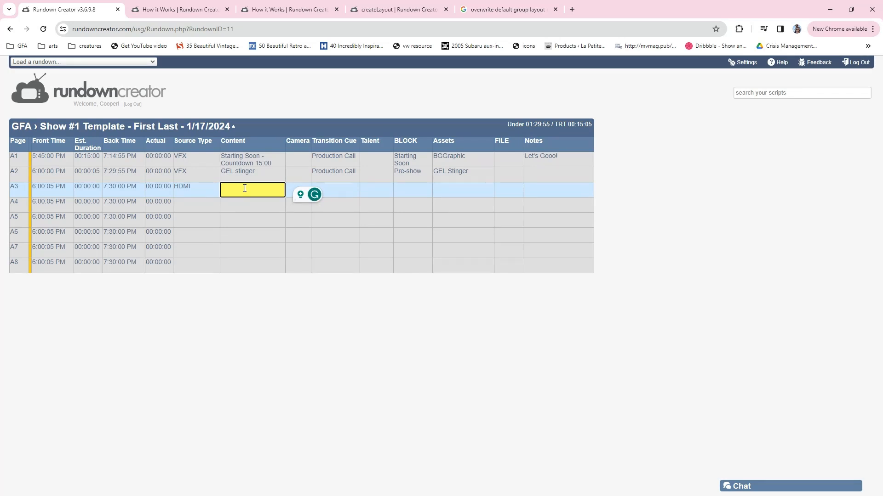
{"action": "type", "text": "Host Desk"}
{"action": "key", "text": "Tab"}
{"action": "type", "text": "3"}
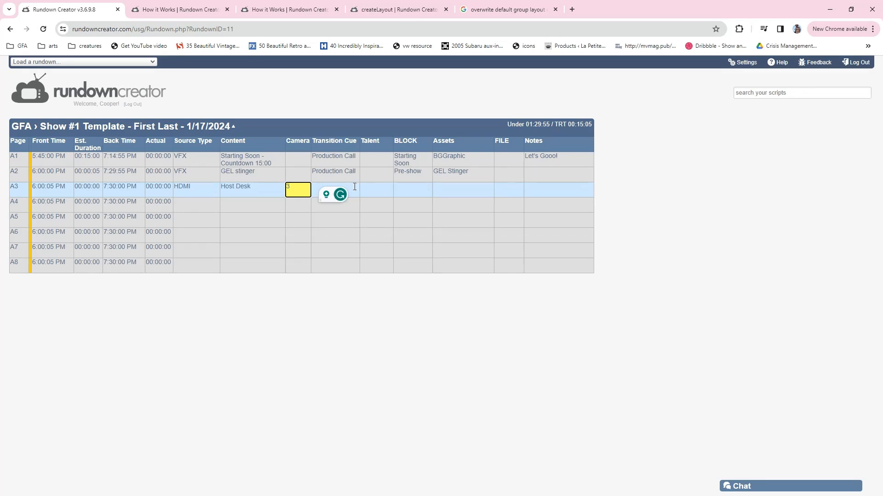
Enter Production Call as row A3's transition cue and move on to its Talent cell
{"action": "key", "text": "Tab"}
{"action": "type", "text": "Pr"}
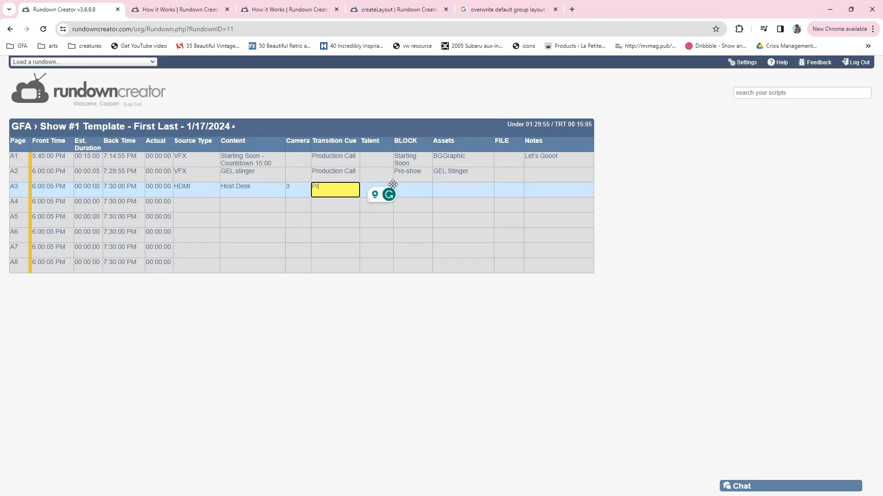
{"action": "type", "text": "oduction Call"}
{"action": "key", "text": "Tab"}
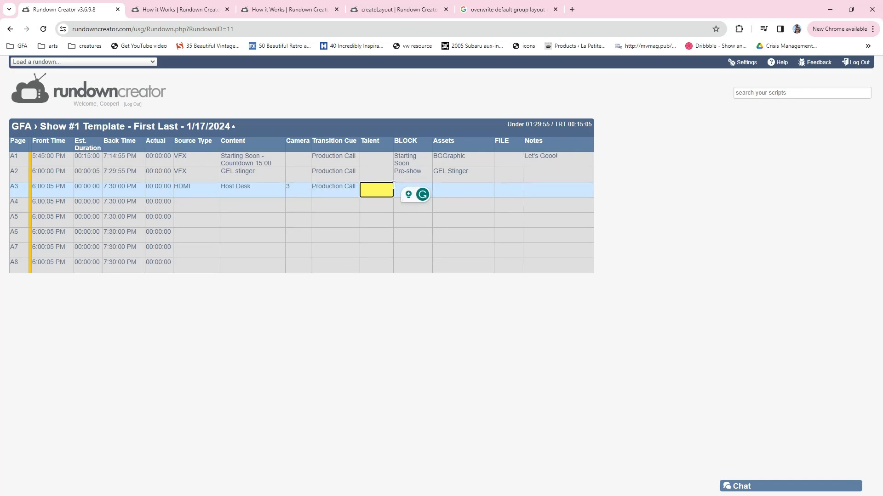
Set row A3's talent to Host Name and its block to Pre-show
{"action": "type", "text": "Host Name"}
{"action": "key", "text": "Tab"}
{"action": "type", "text": "Pre-sh"}
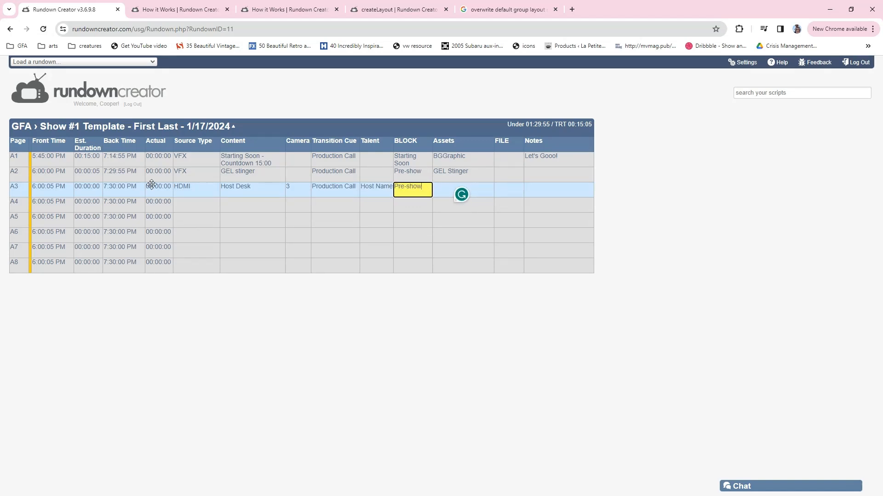
Set row A3's estimated duration to 2 minutes
{"action": "left_click", "coordinate": [91, 188]}
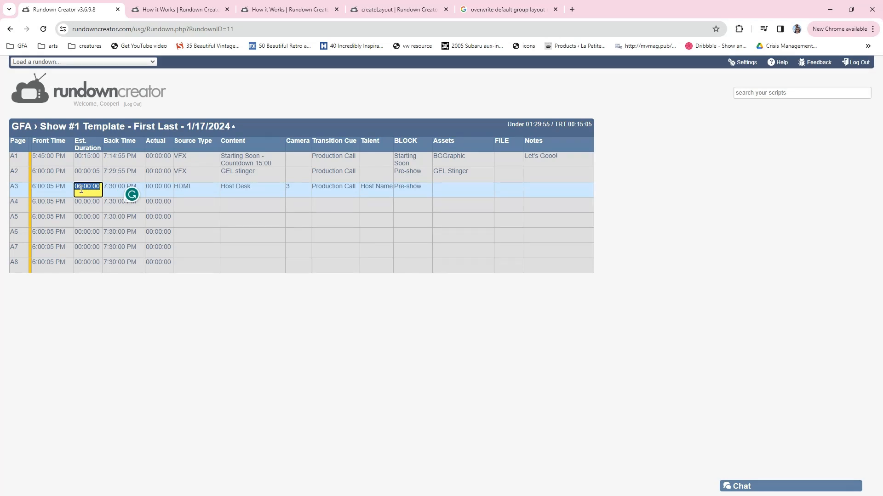
{"action": "left_click", "coordinate": [93, 189]}
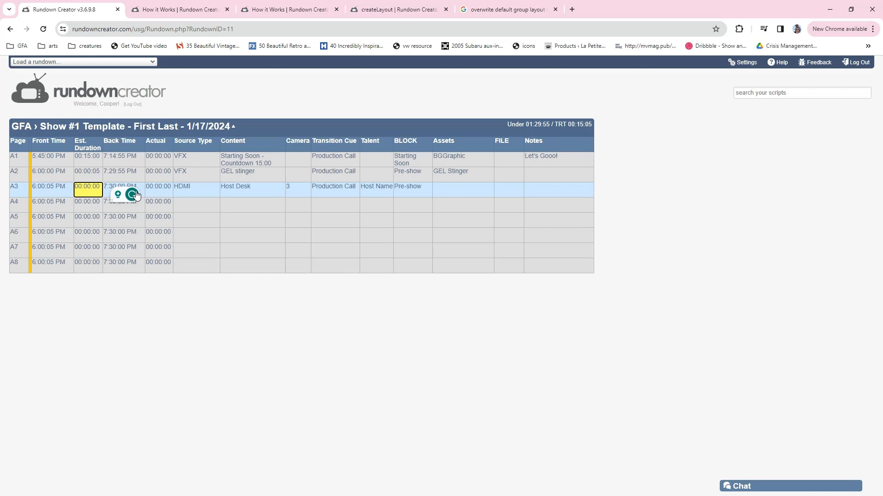
{"action": "type", "text": "2"}
{"action": "key", "text": "Tab"}
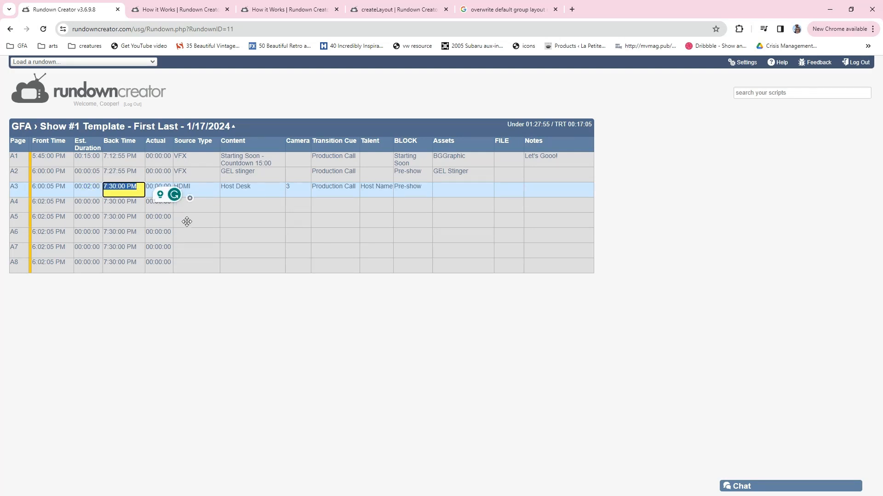
{"action": "key", "text": "Return"}
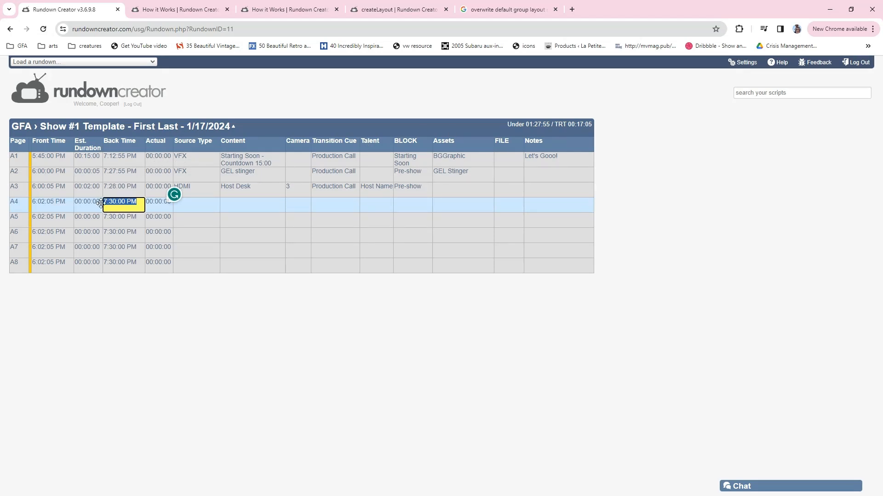
Add blank rows after A8 so that the rundown extends to row A12
{"action": "left_click", "coordinate": [212, 205]}
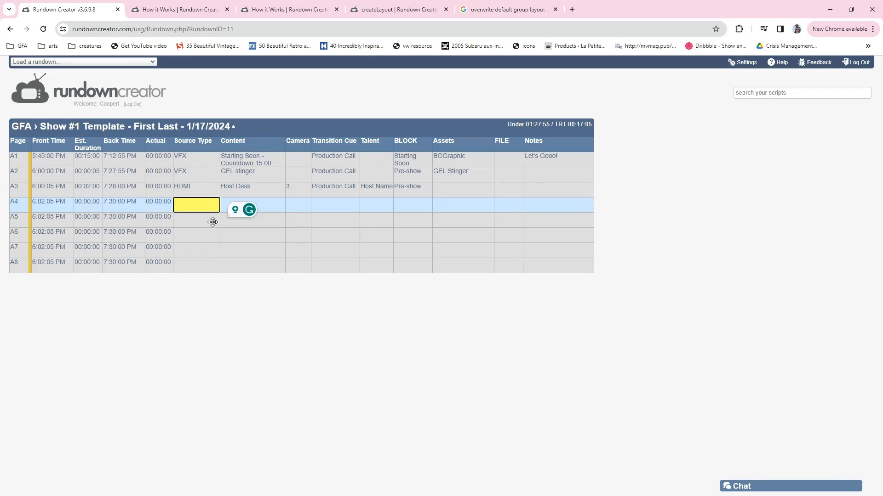
{"action": "left_click", "coordinate": [201, 267]}
{"action": "key", "text": "Return"}
{"action": "key", "text": "Return"}
{"action": "key", "text": "Return"}
{"action": "key", "text": "Return"}
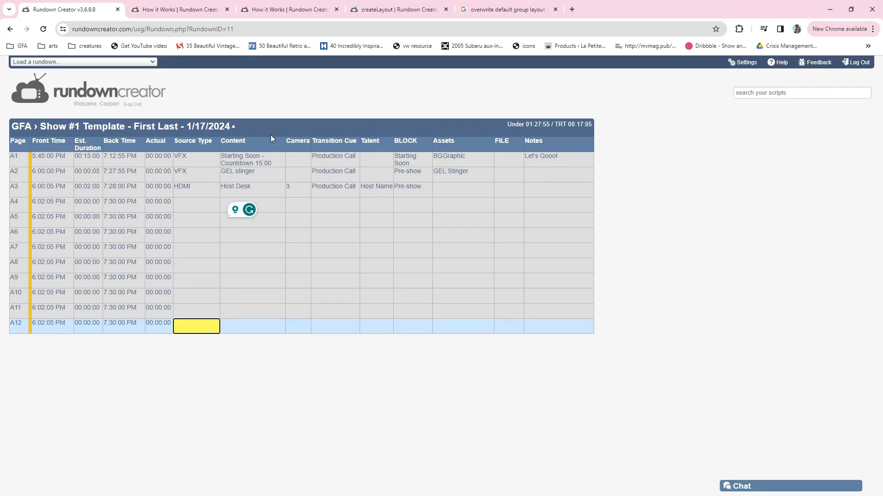
{"action": "left_click", "coordinate": [234, 128]}
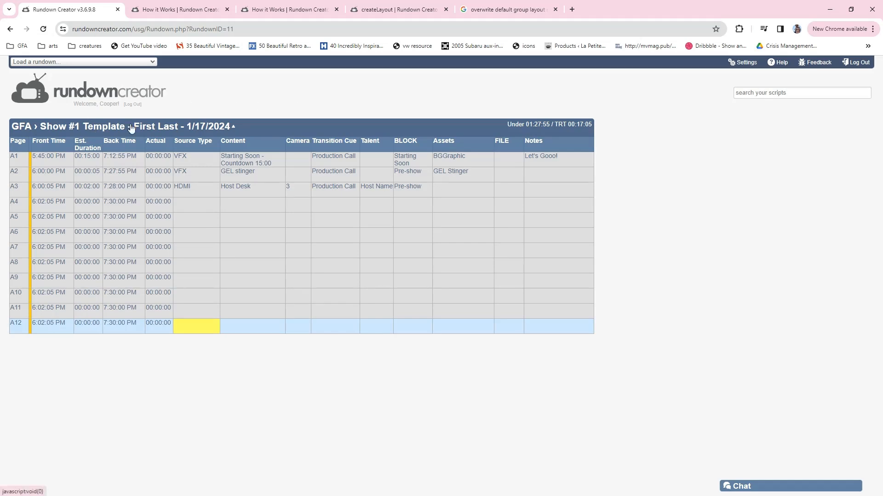
{"action": "left_click", "coordinate": [226, 129]}
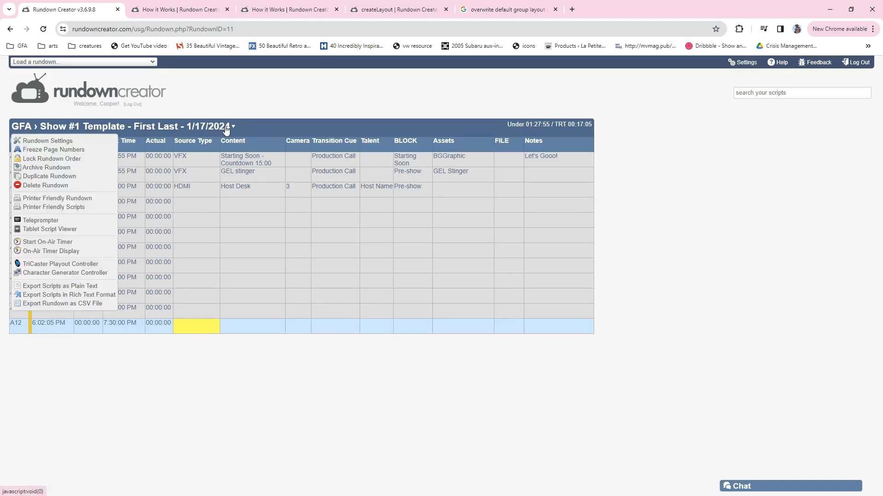
{"action": "left_click", "coordinate": [218, 98]}
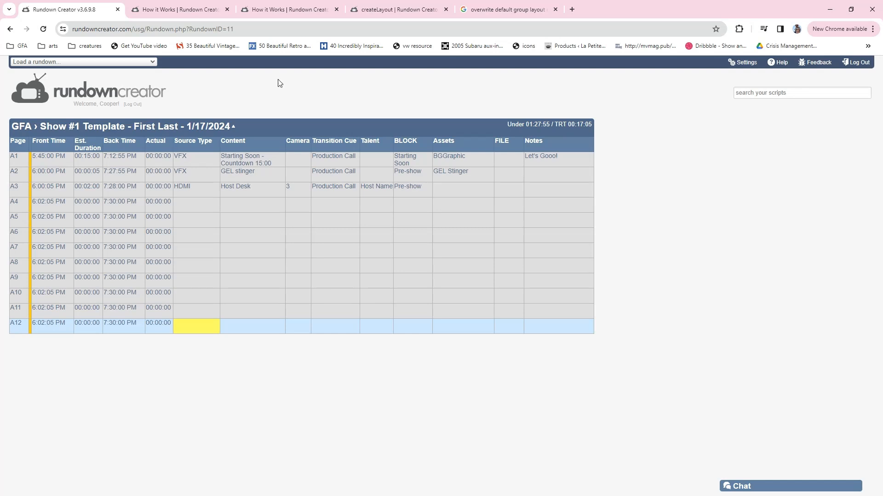